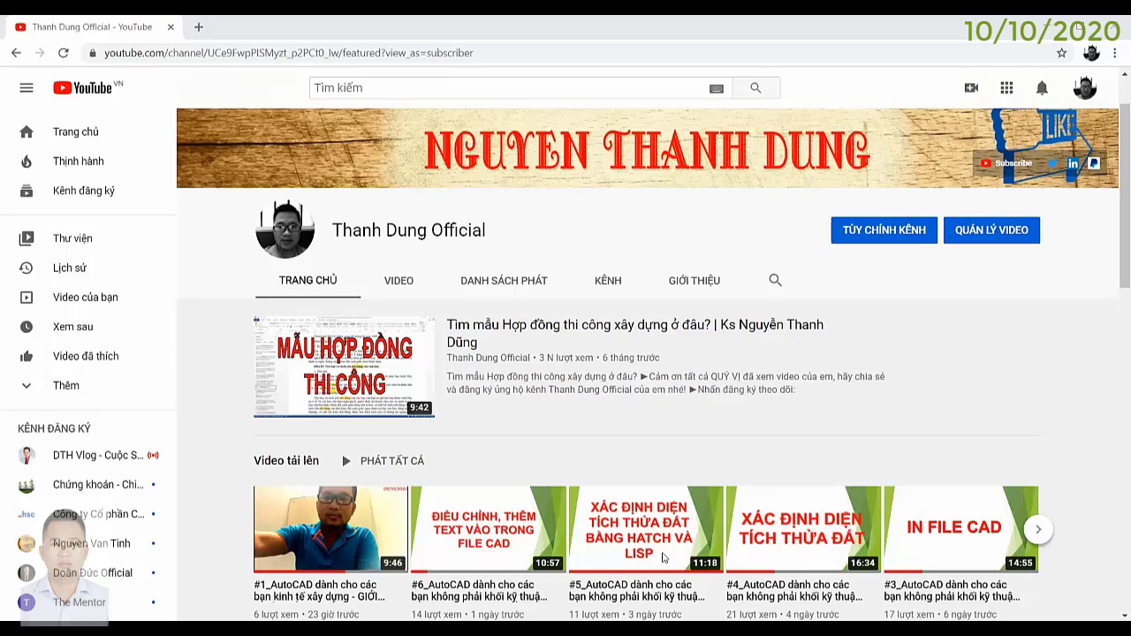
Step: Scroll down the YouTube channel page before moving to the AutoCAD floor plan
scroll(598, 528, down, 1)
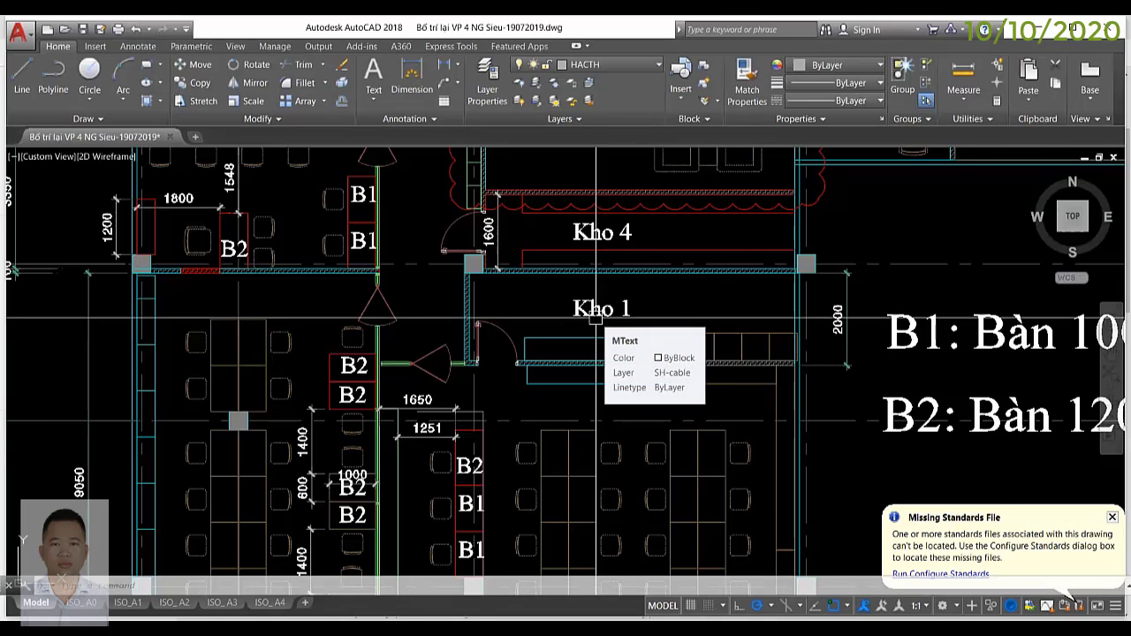
scroll(513, 417, down, 2)
scroll(566, 409, down, 2)
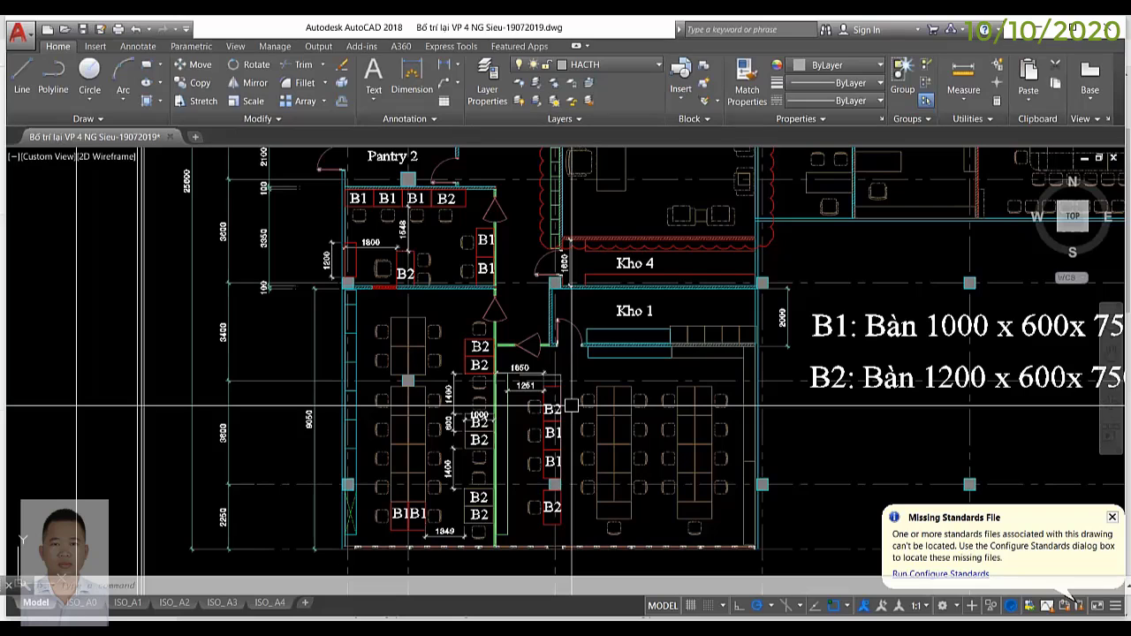
scroll(606, 327, up, 2)
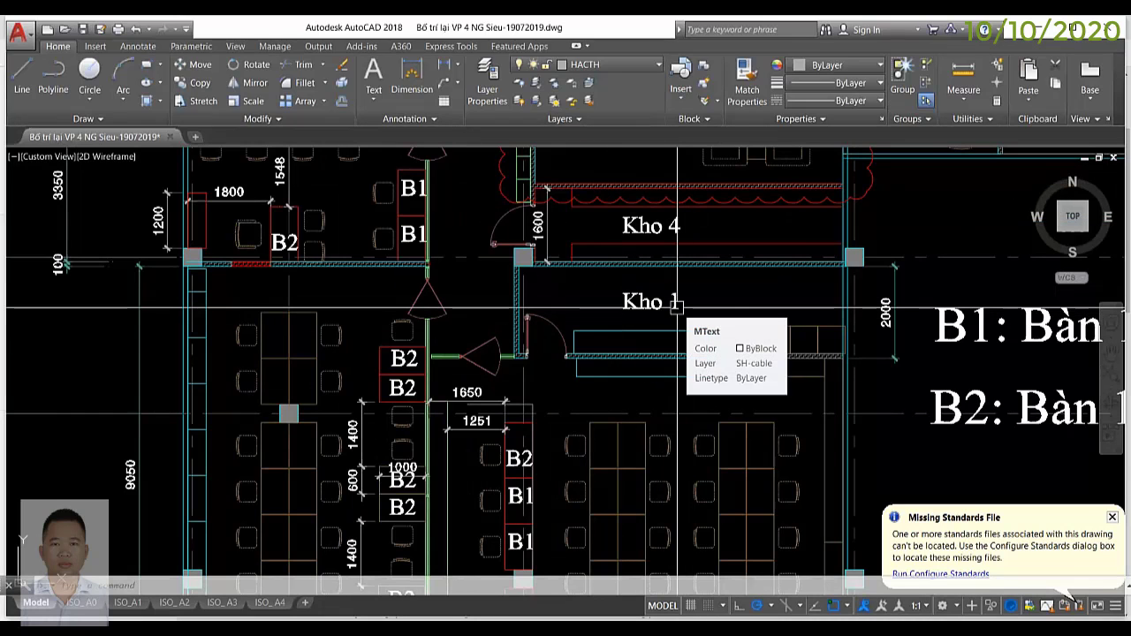
scroll(693, 317, up, 2)
scroll(693, 318, down, 2)
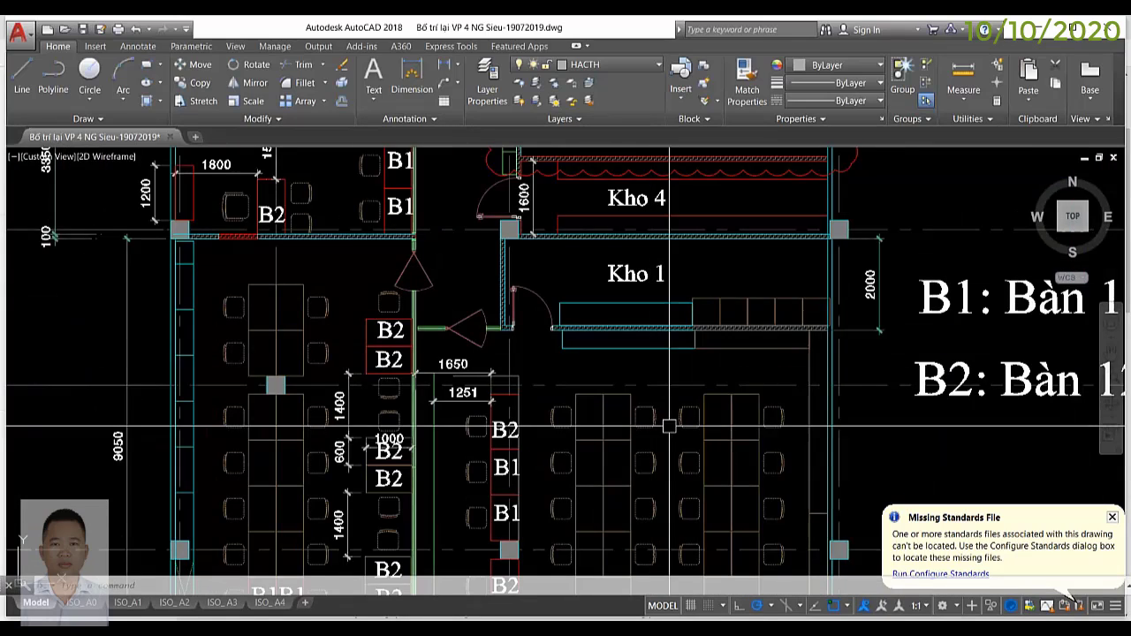
middle_drag(671, 419, 736, 328)
scroll(671, 301, down, 3)
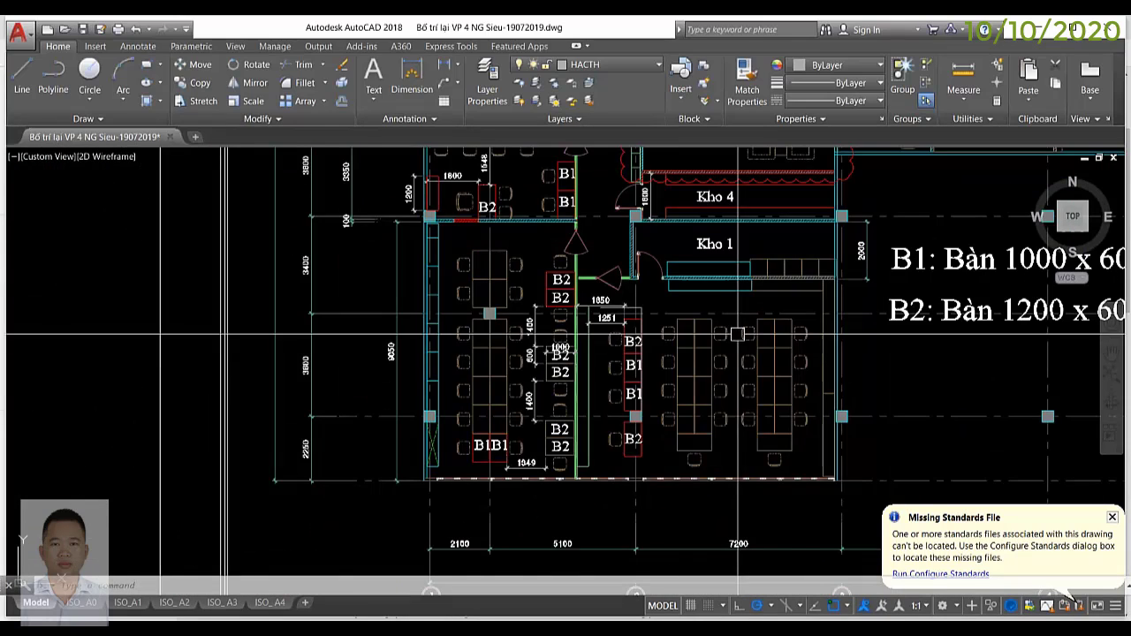
scroll(591, 262, up, 3)
scroll(591, 261, up, 6)
scroll(618, 301, down, 4)
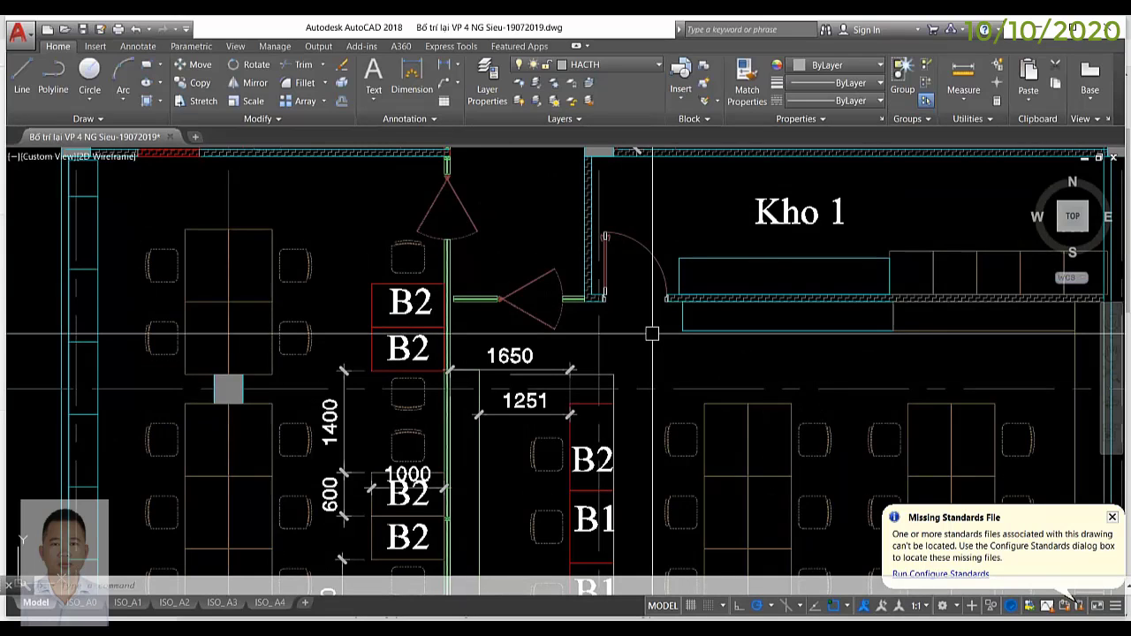
scroll(629, 344, down, 2)
middle_drag(629, 343, 511, 357)
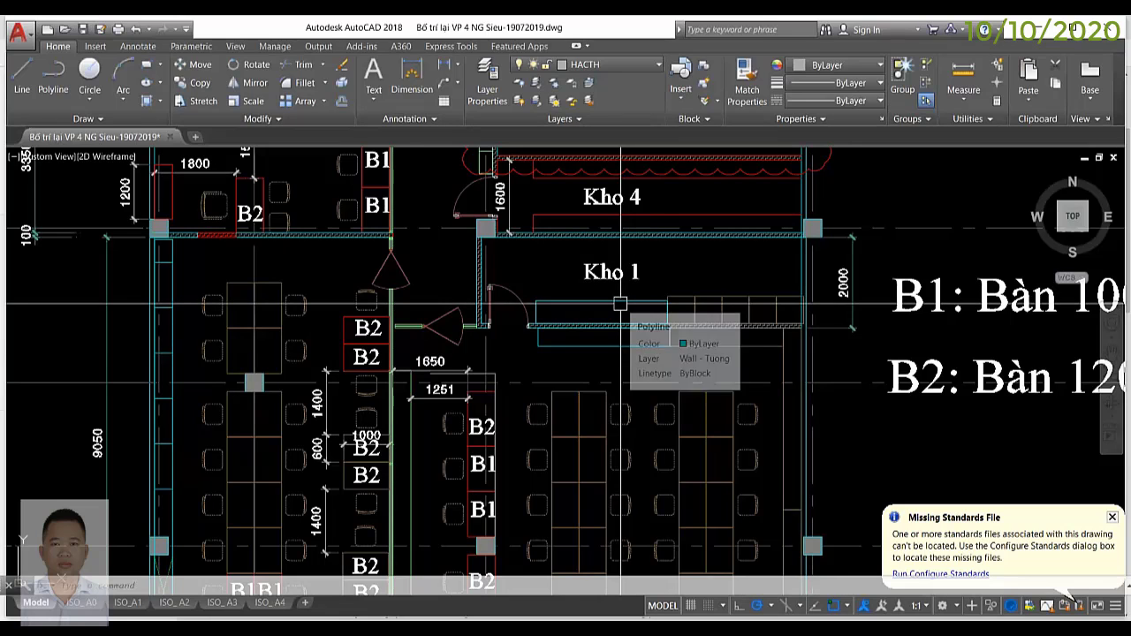
mouse_move(620, 304)
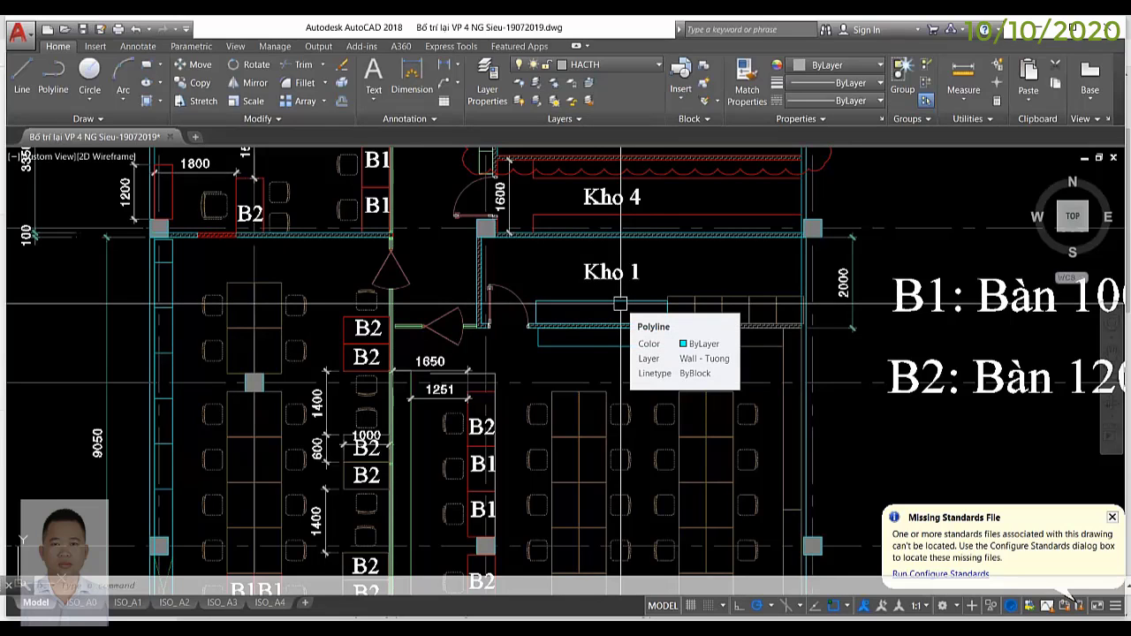
scroll(507, 361, up, 3)
scroll(643, 326, down, 3)
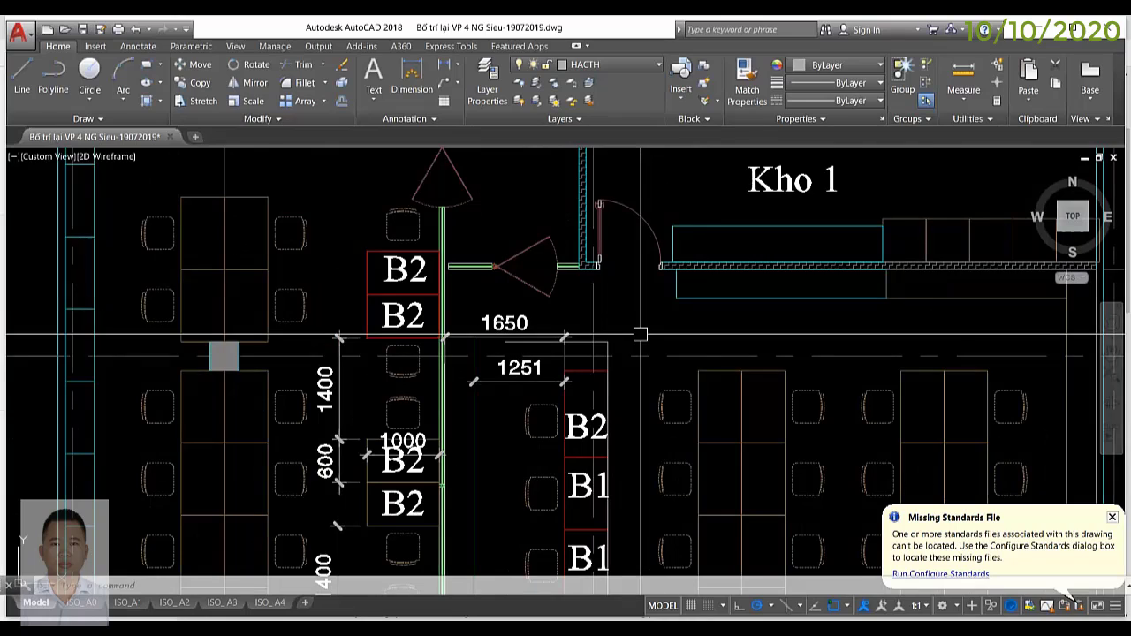
scroll(644, 326, down, 3)
scroll(643, 327, up, 2)
middle_drag(666, 306, 667, 354)
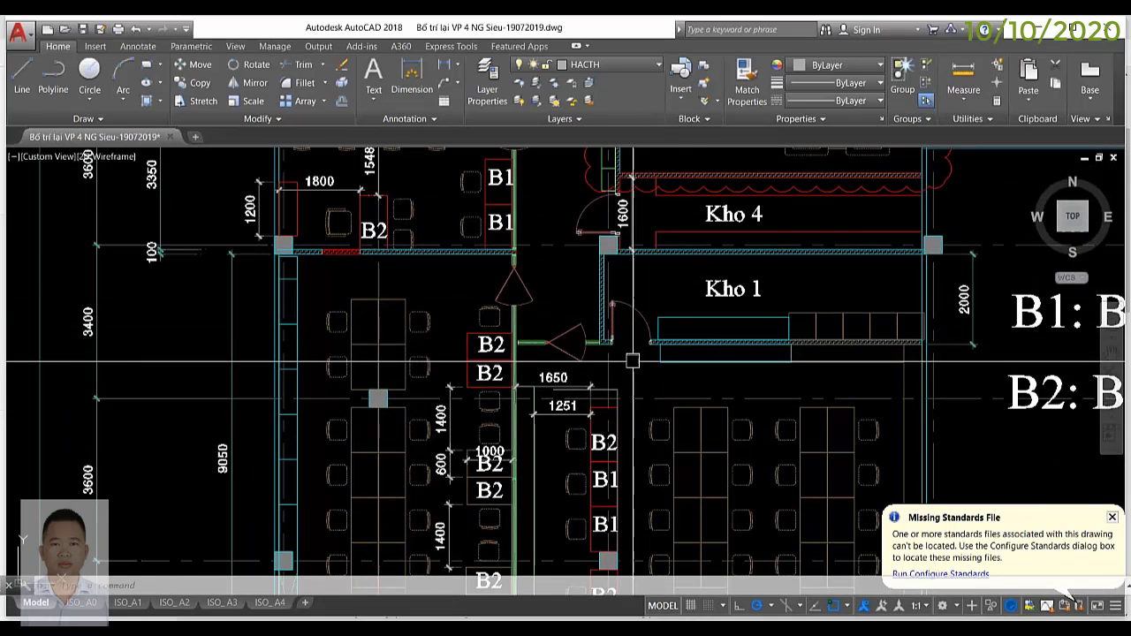
scroll(640, 372, up, 2)
mouse_move(639, 372)
middle_down()
mouse_move(640, 387)
mouse_move(519, 394)
middle_up()
scroll(640, 388, down, 2)
scroll(487, 396, up, 3)
scroll(468, 366, down, 3)
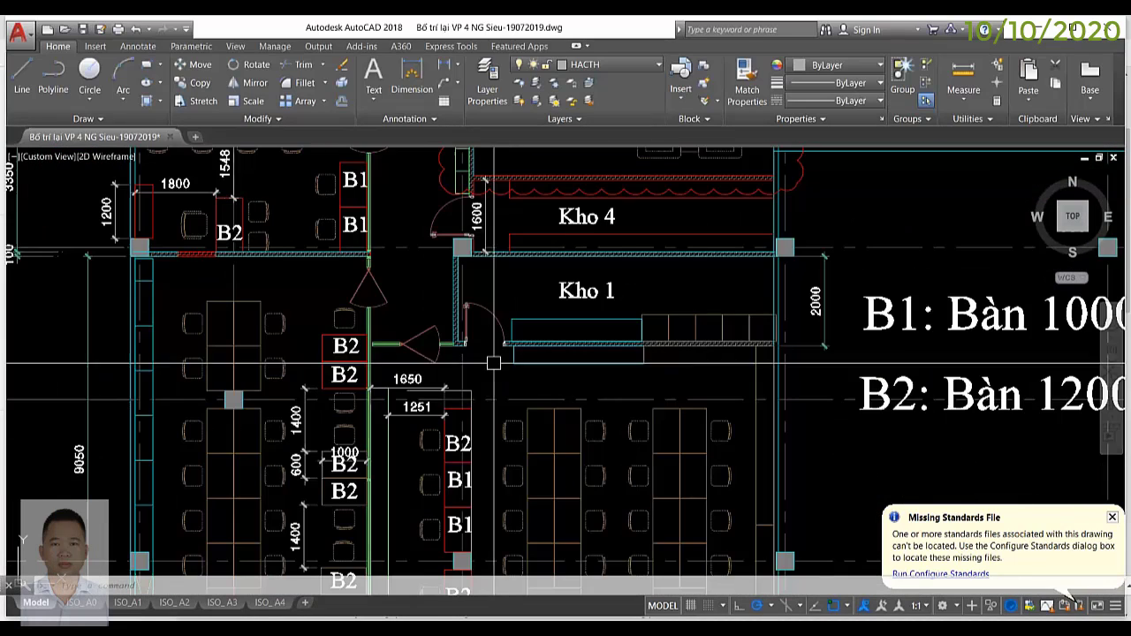
scroll(547, 276, up, 2)
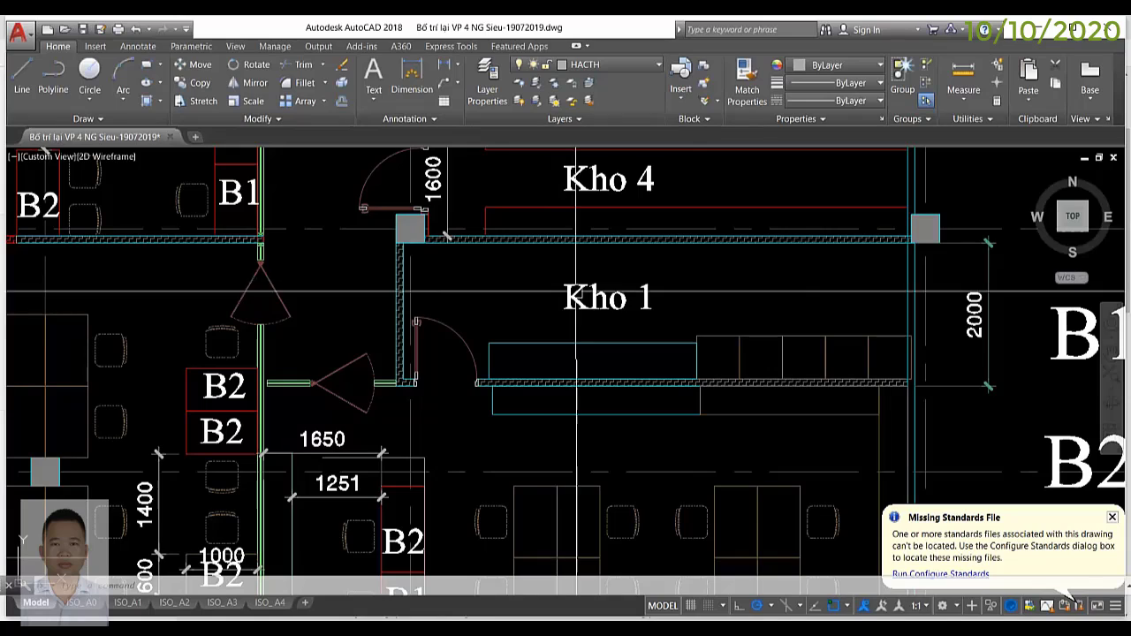
scroll(579, 289, down, 7)
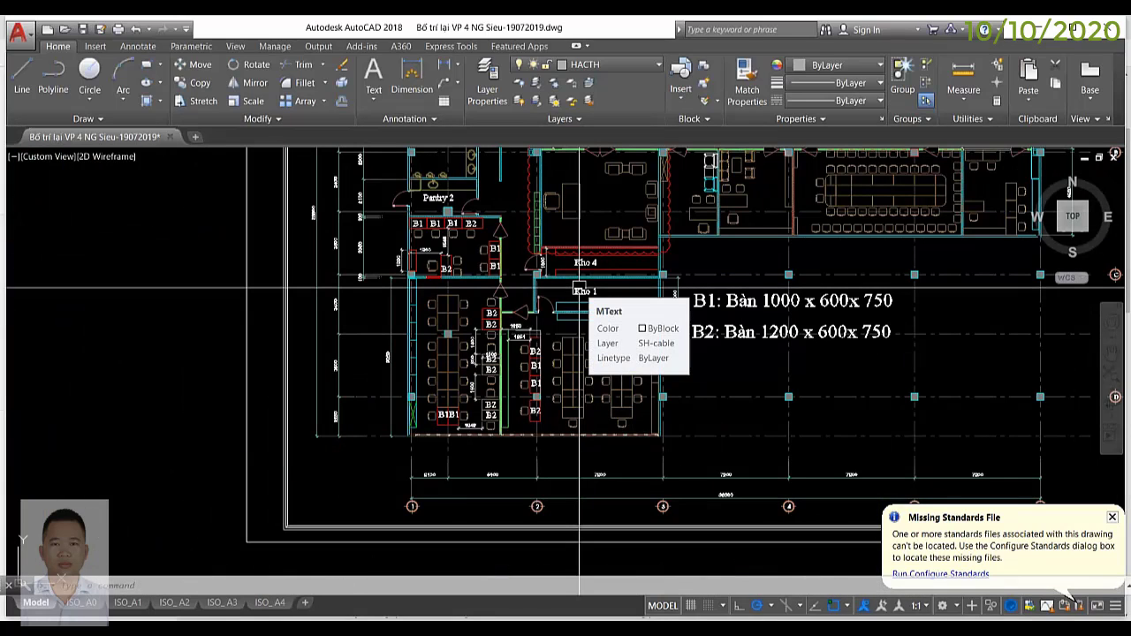
Step: Start a PL polyline, zoom to the Kho 1 wall corner, then cancel it
mouse_move(583, 291)
text(PL)
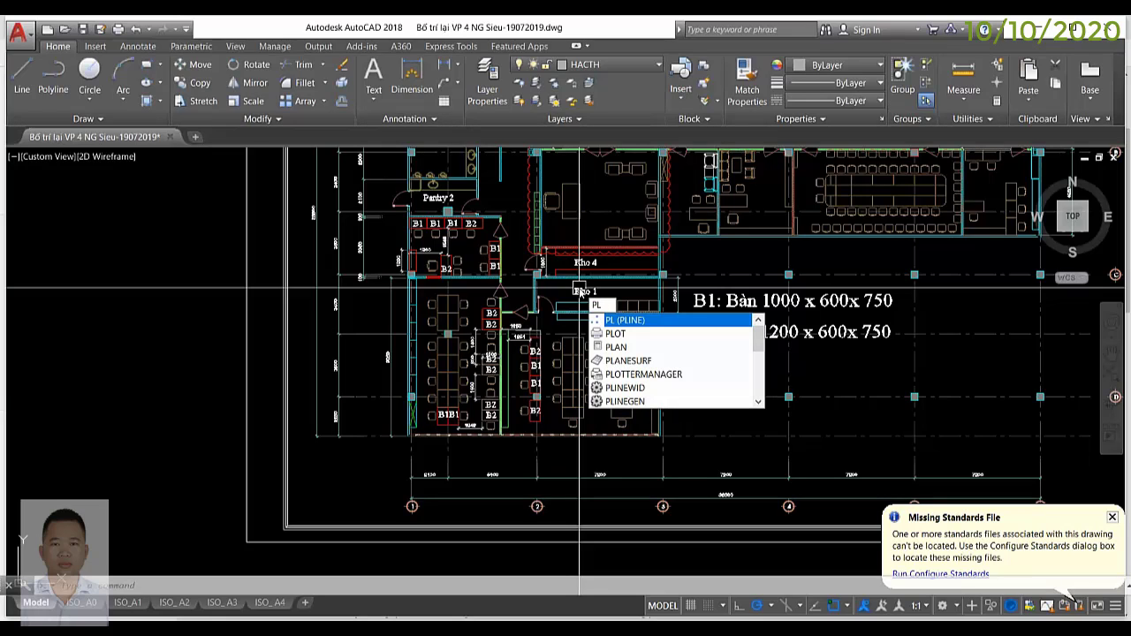
key(Return)
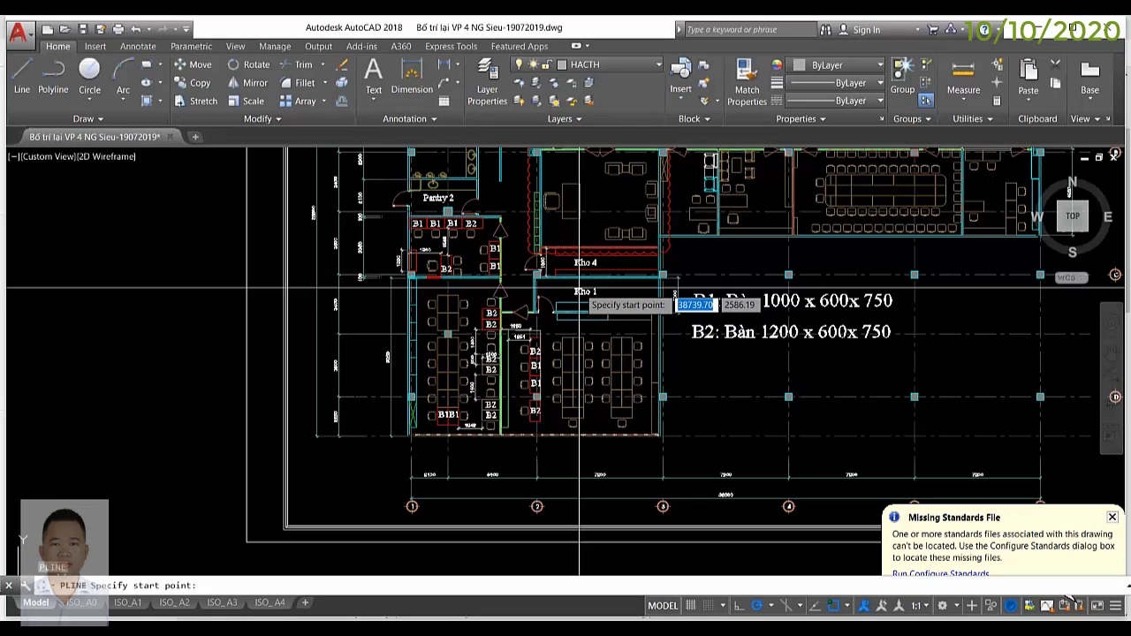
scroll(601, 283, up, 2)
scroll(636, 281, up, 5)
scroll(726, 275, up, 4)
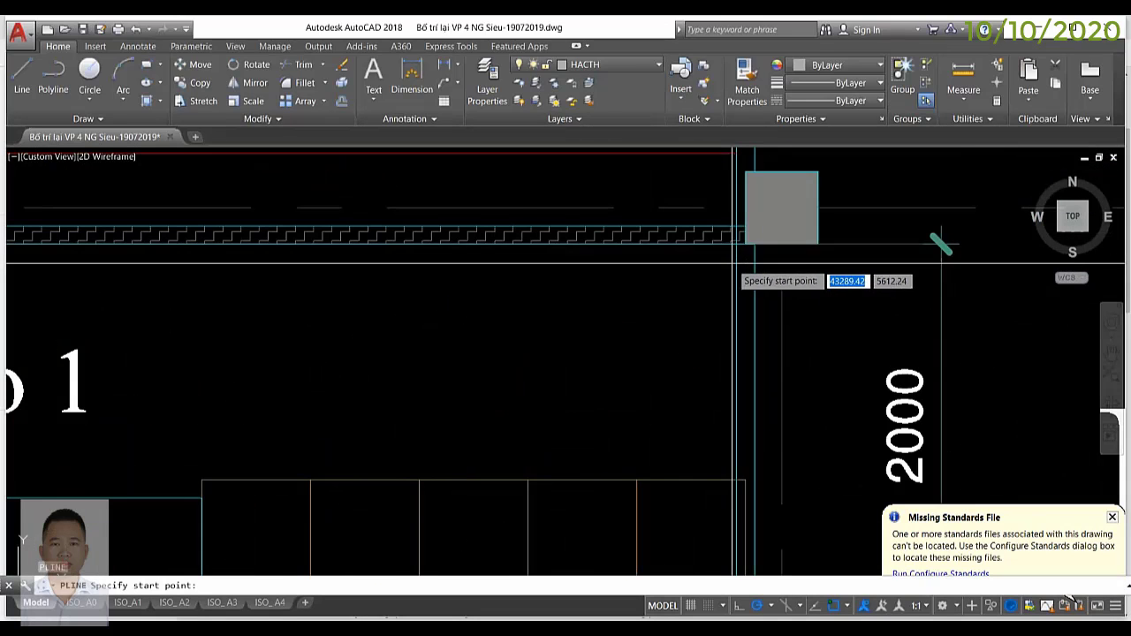
scroll(746, 240, down, 1)
scroll(738, 225, down, 2)
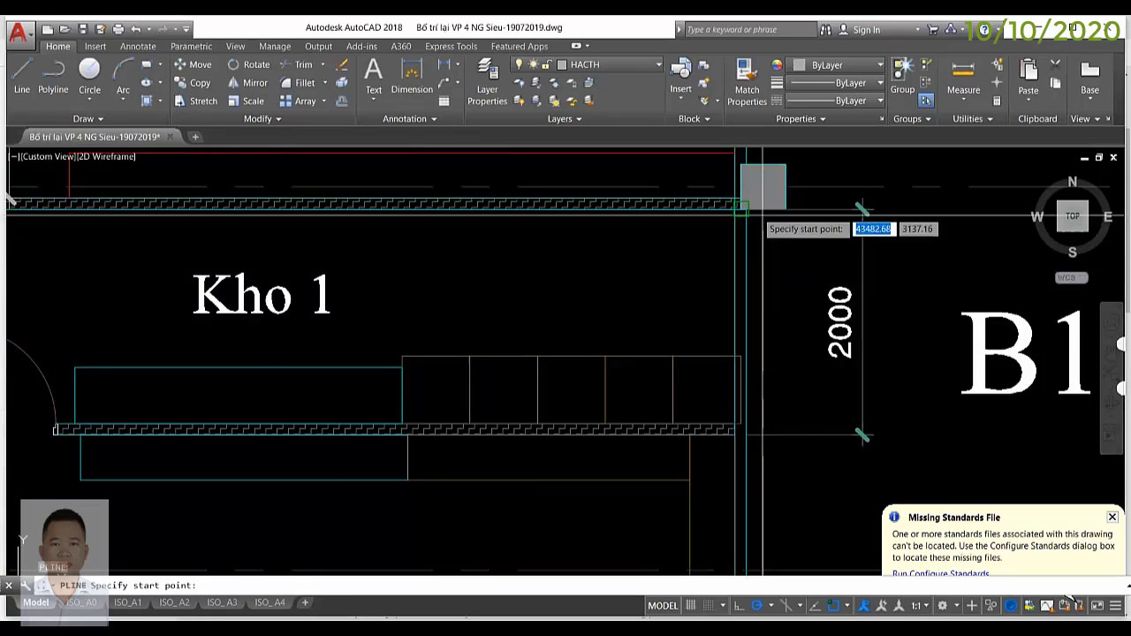
scroll(795, 234, down, 2)
scroll(764, 237, up, 5)
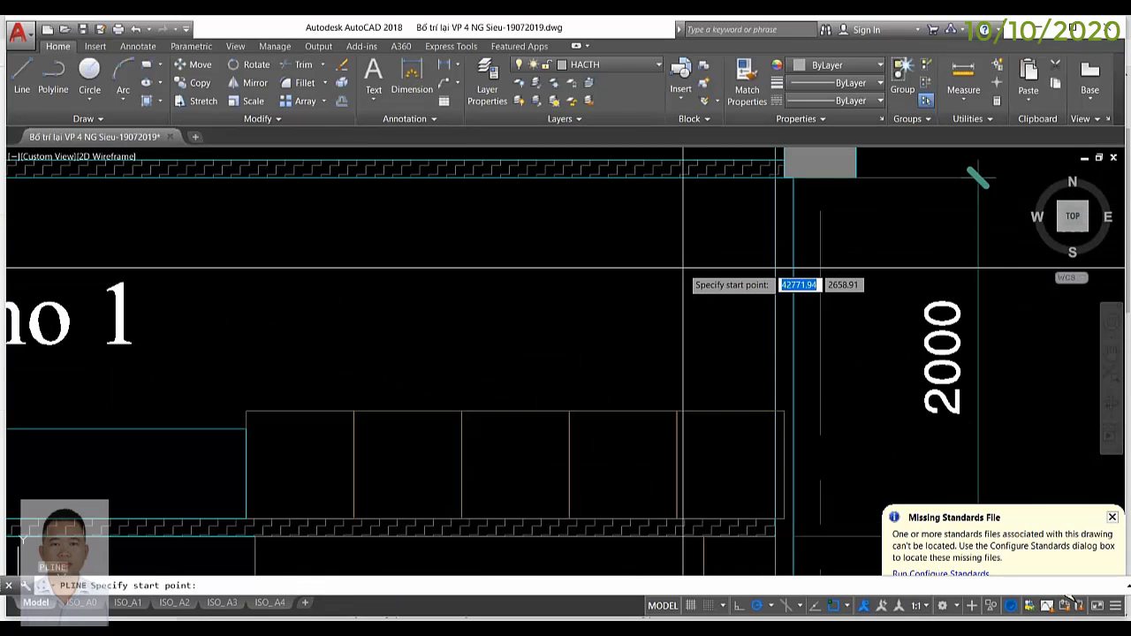
key(Escape)
Step: In Drafting Settings, add Intersection to the running object snaps alongside Endpoint
text(s)
key(Return)
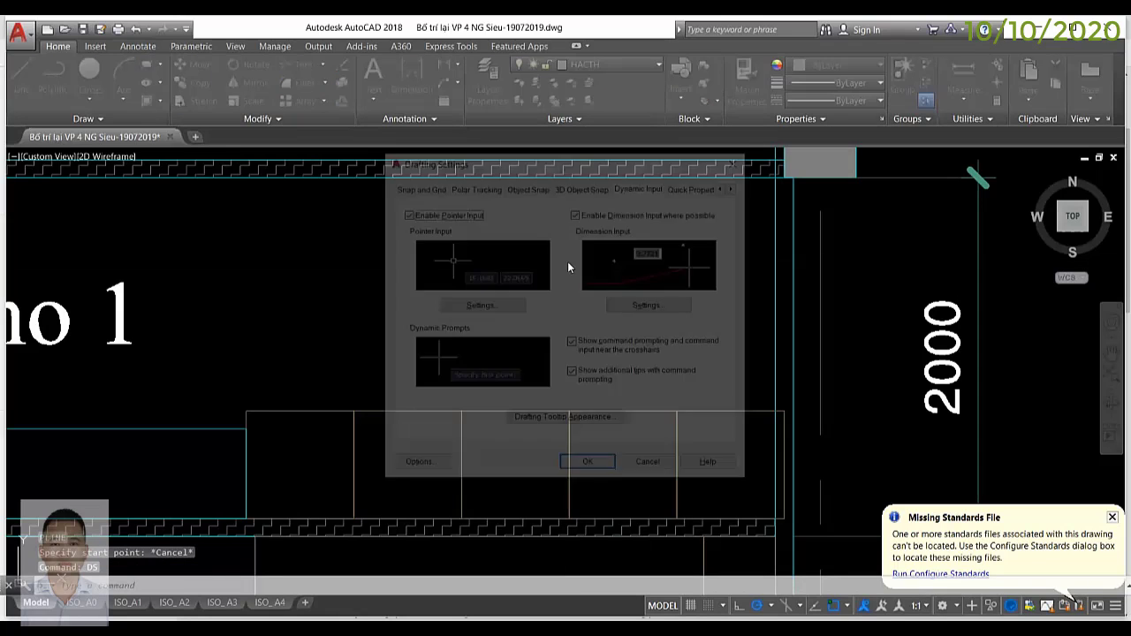
click(473, 187)
click(527, 186)
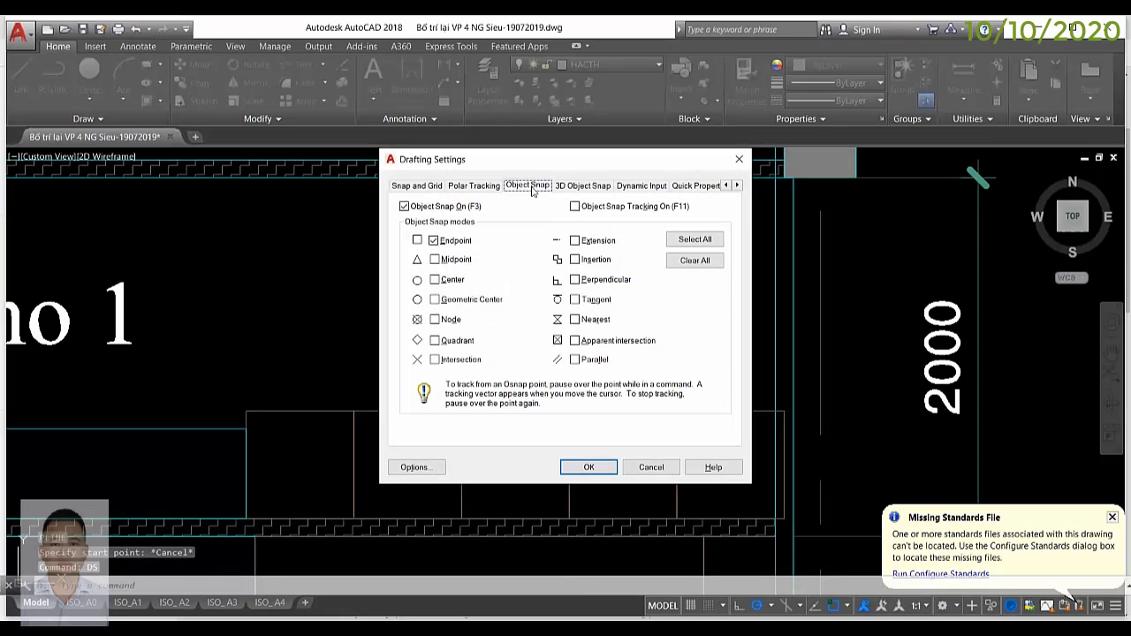
click(581, 187)
click(534, 188)
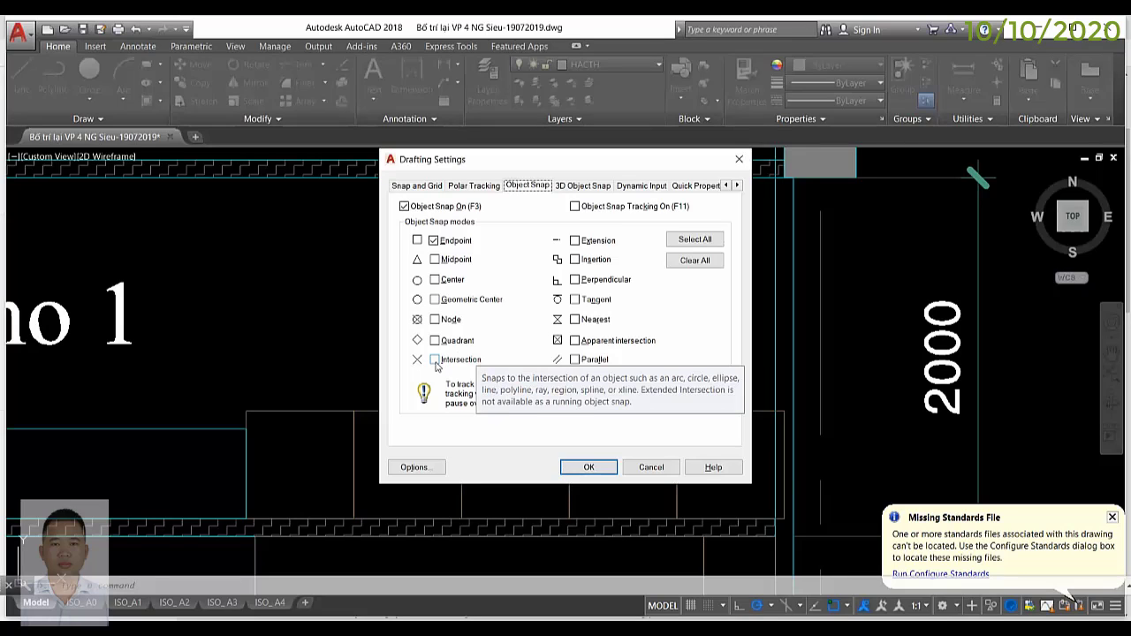
click(434, 360)
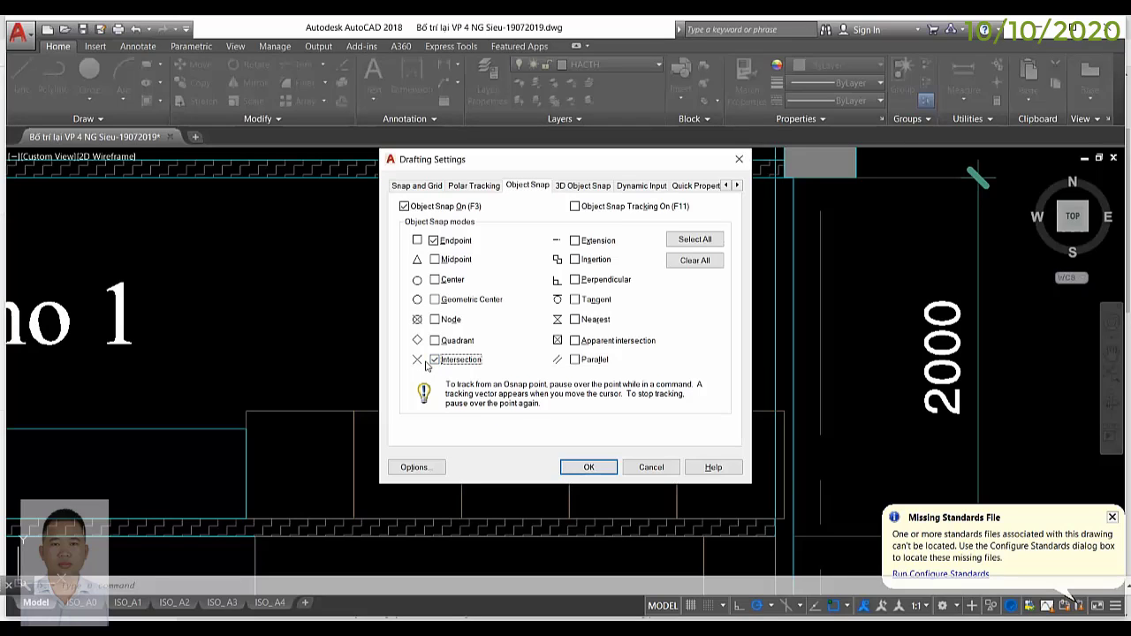
click(585, 467)
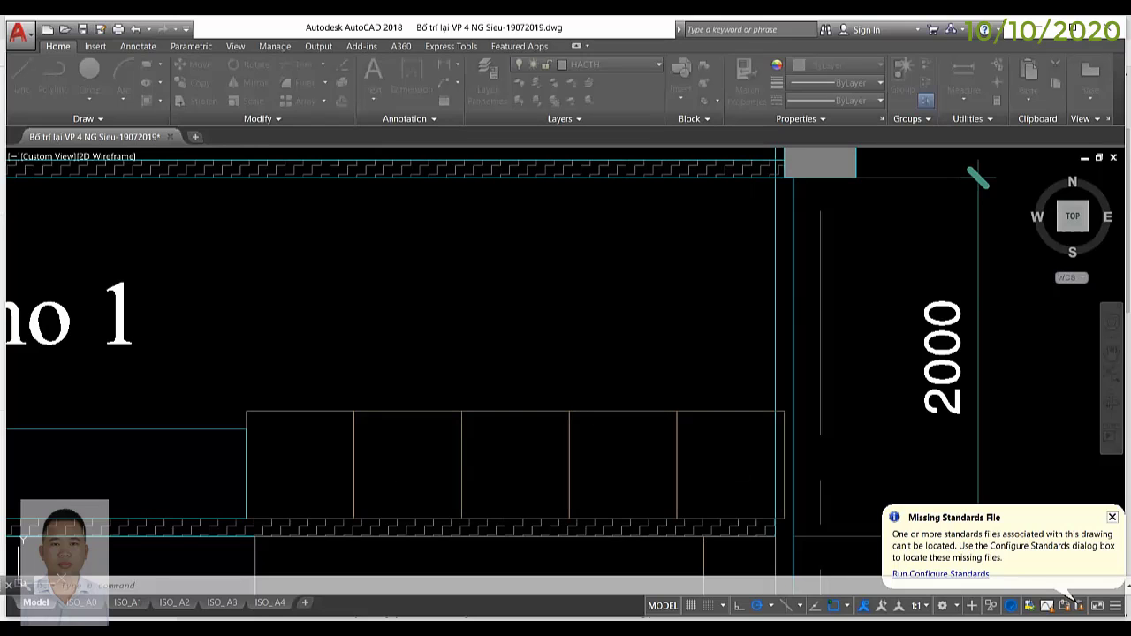
scroll(590, 306, down, 3)
scroll(533, 349, down, 3)
scroll(534, 349, up, 2)
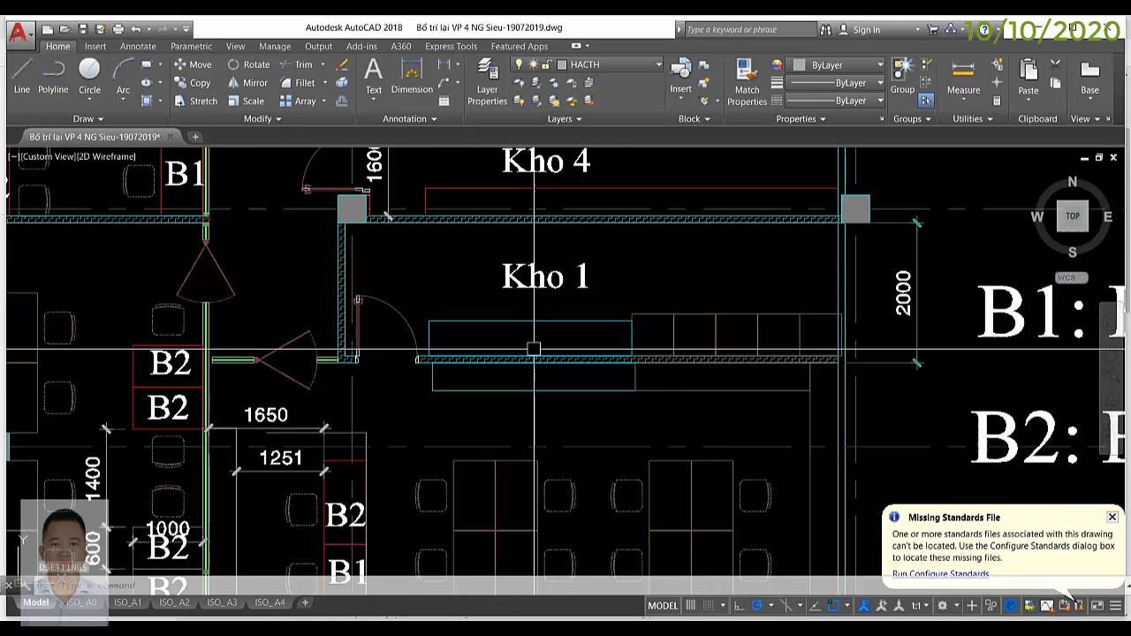
scroll(609, 314, down, 2)
scroll(609, 311, down, 2)
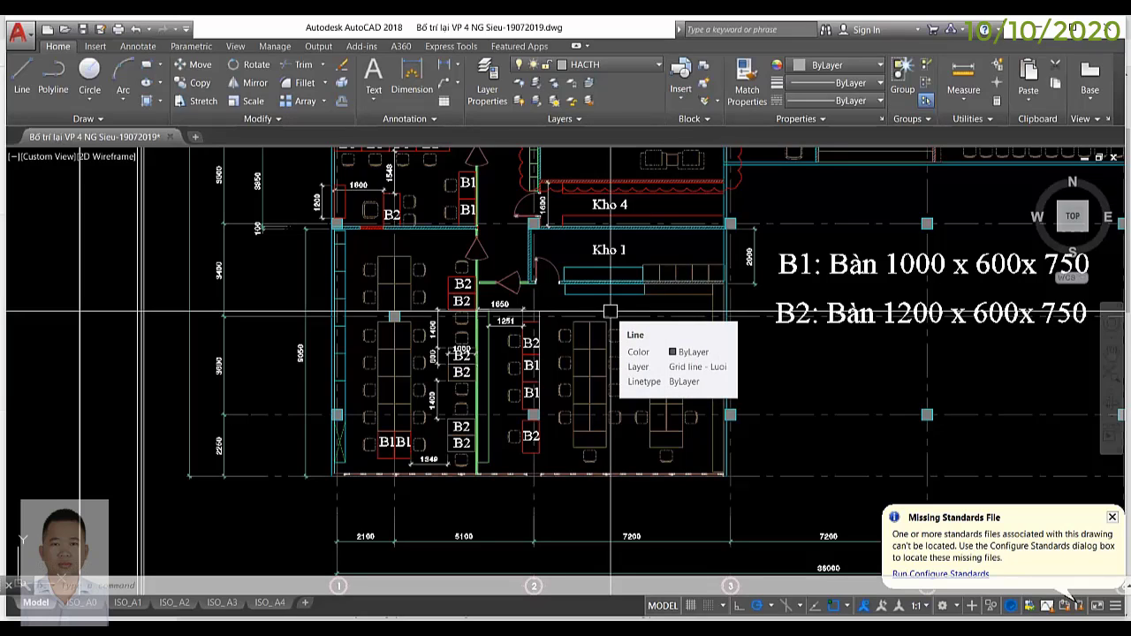
scroll(516, 323, up, 3)
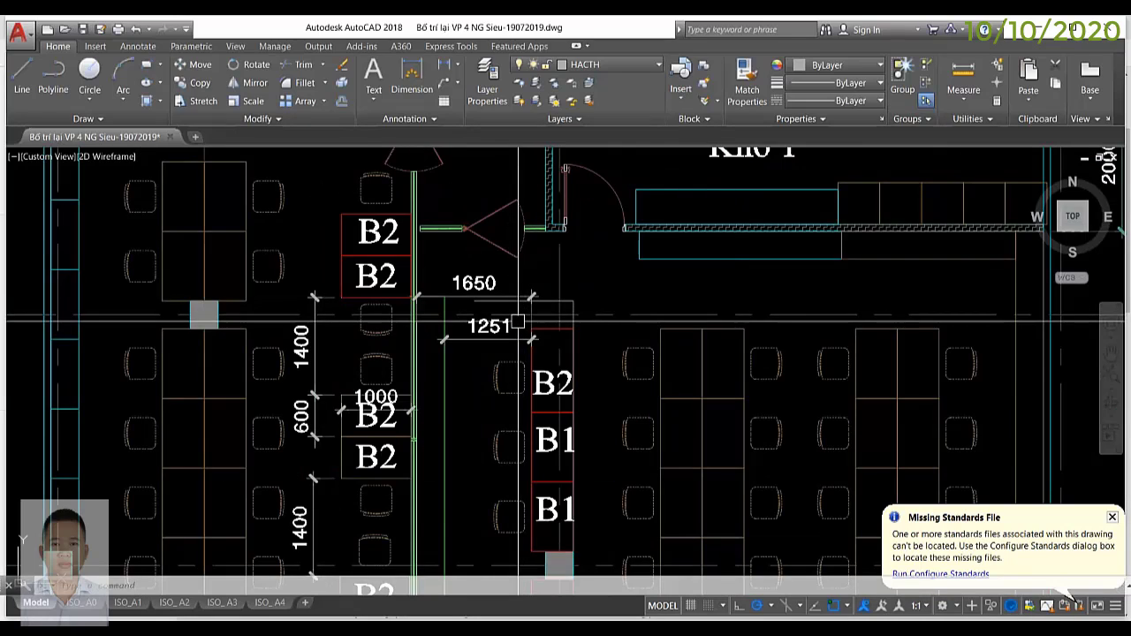
scroll(516, 323, down, 4)
scroll(541, 303, up, 1)
scroll(541, 303, up, 4)
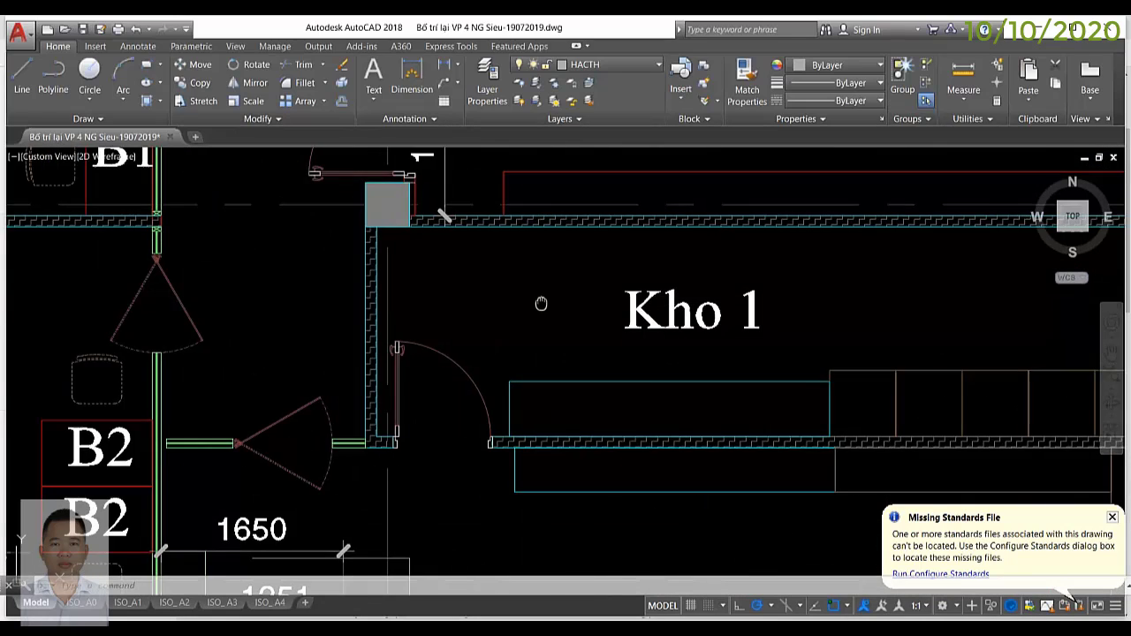
scroll(541, 303, down, 3)
scroll(517, 298, up, 2)
scroll(512, 278, down, 2)
scroll(515, 308, up, 2)
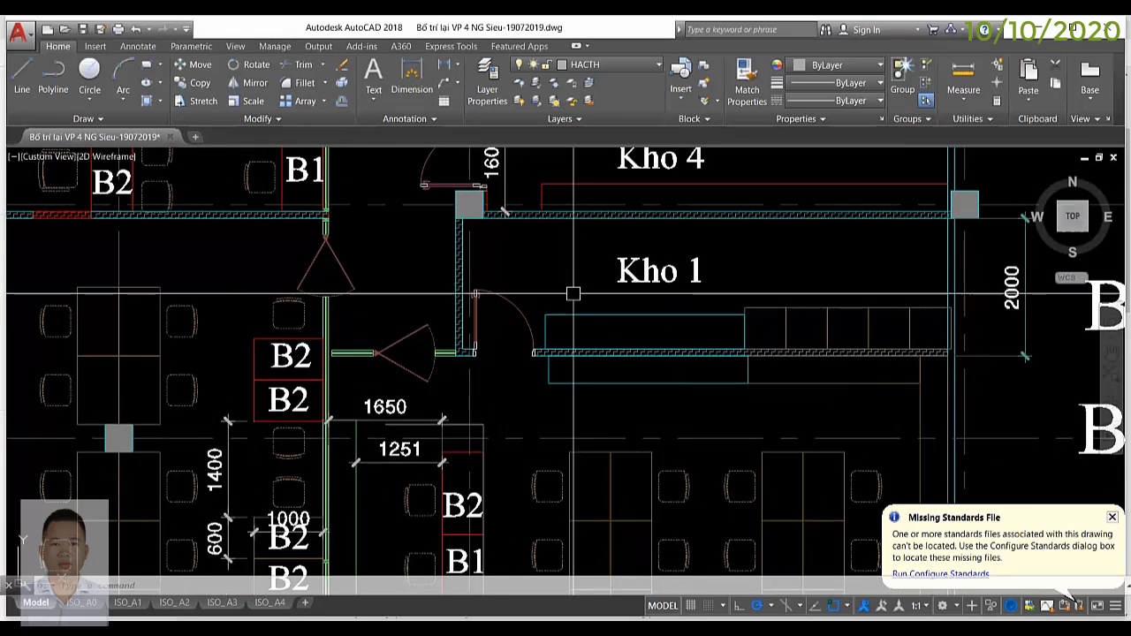
text(ds)
key(Return)
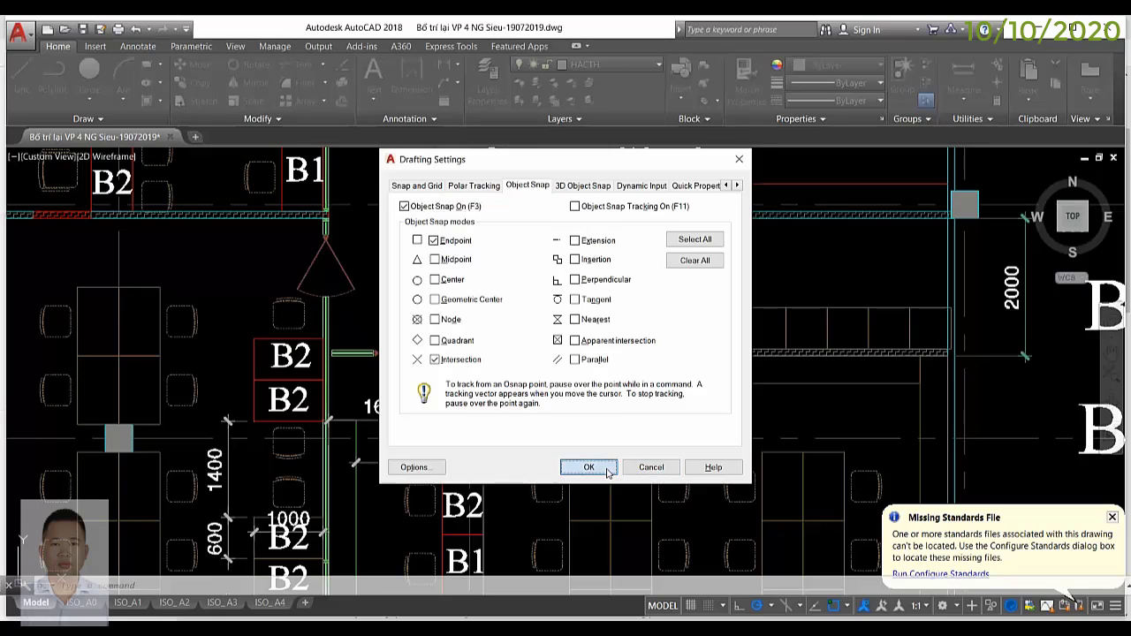
click(589, 466)
mouse_move(615, 343)
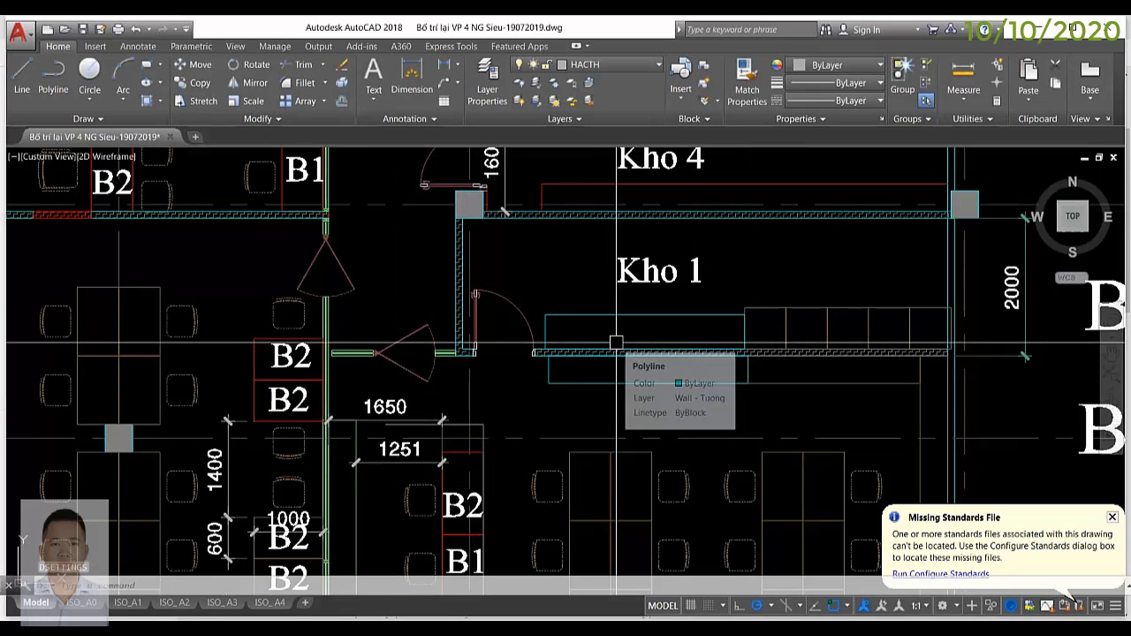
Step: Start a polyline and place its first point on a Kho 1 wall corner
text(pl)
key(Return)
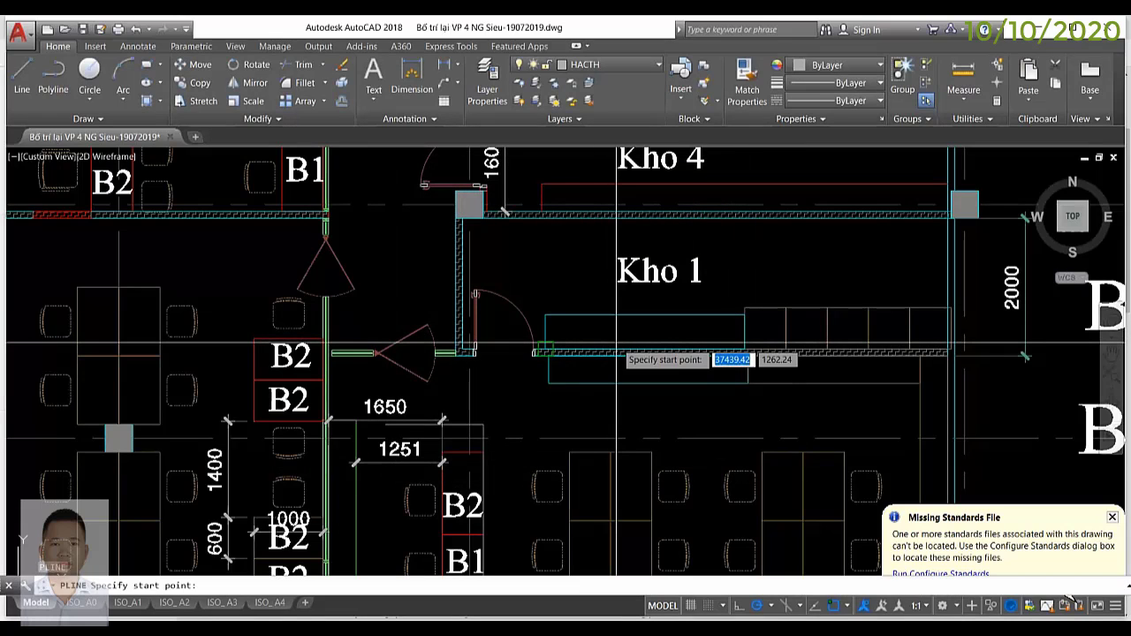
scroll(616, 352, up, 5)
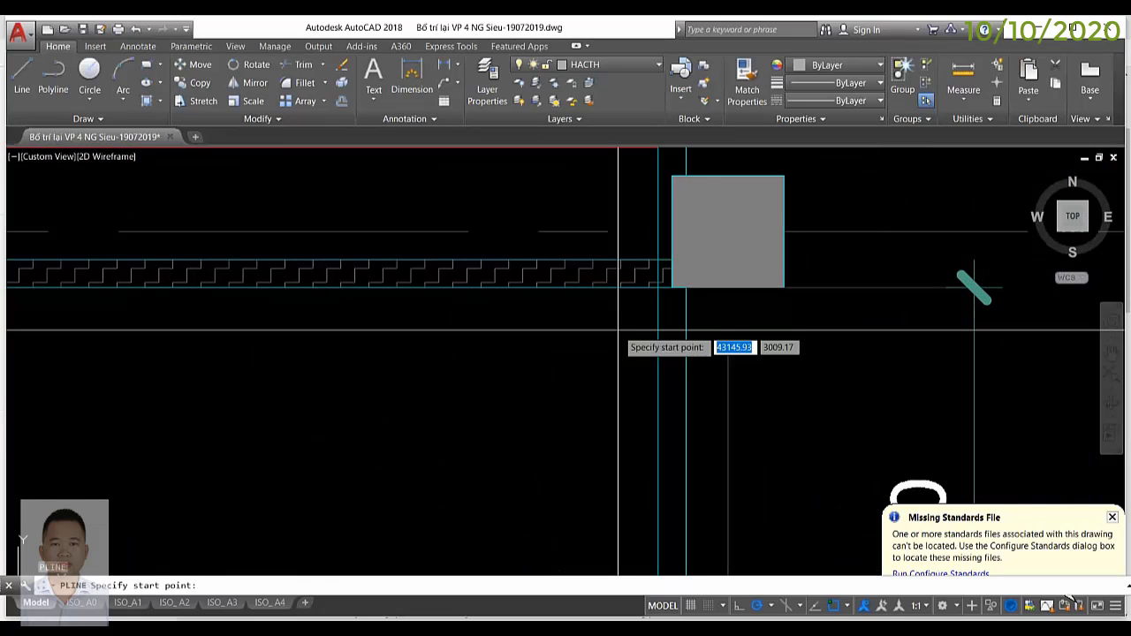
scroll(671, 289, down, 5)
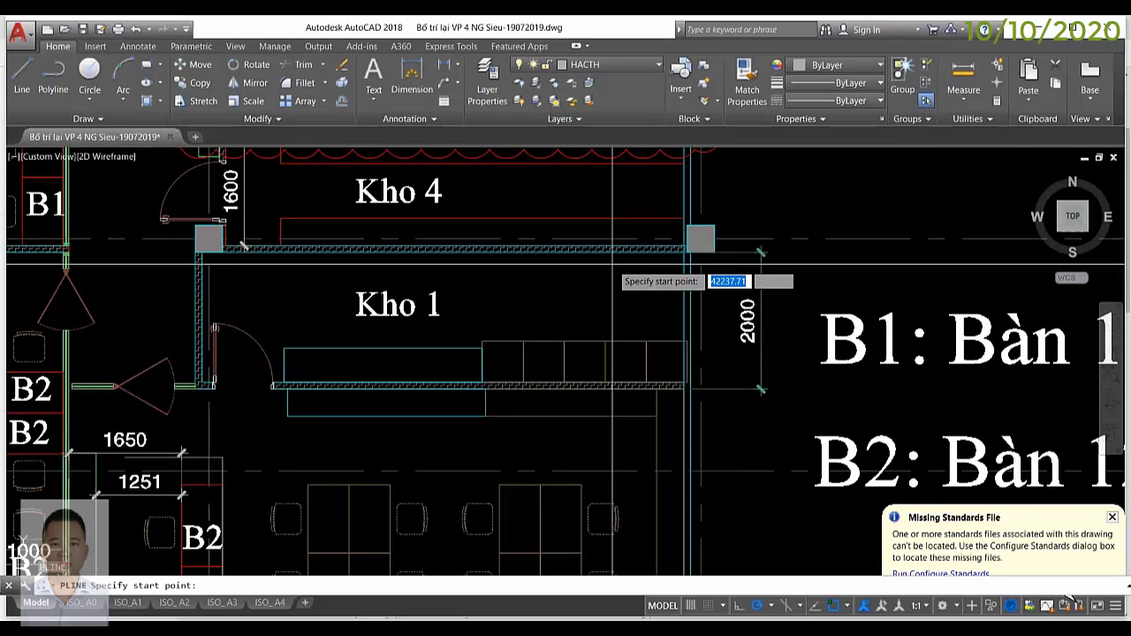
scroll(698, 354, down, 2)
scroll(662, 450, down, 3)
scroll(686, 353, up, 3)
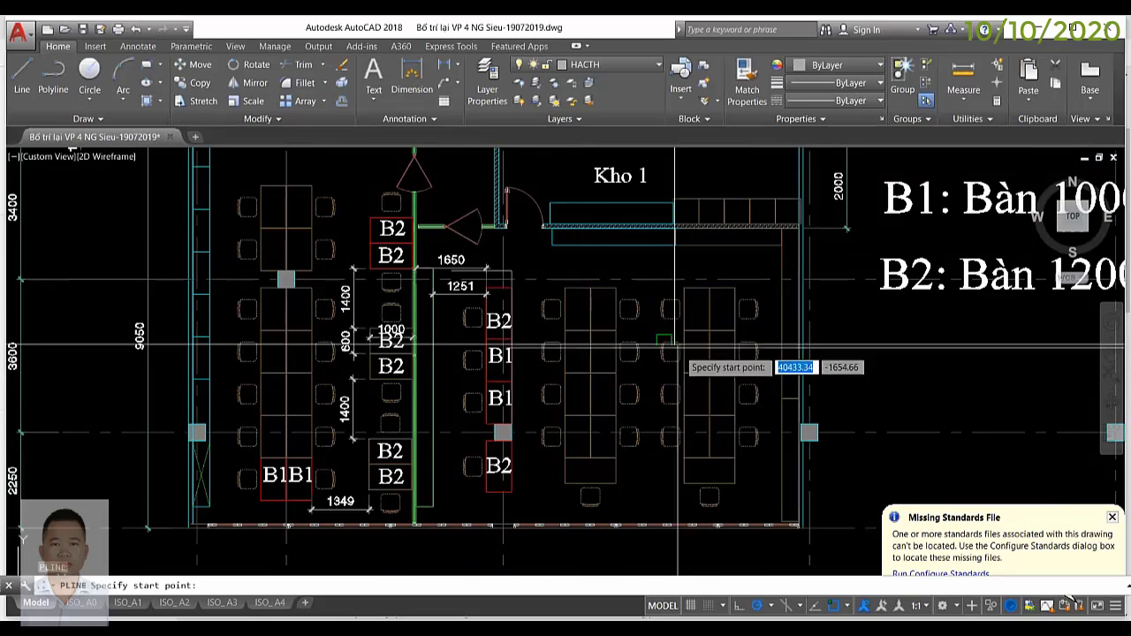
scroll(592, 230, down, 1)
scroll(732, 323, up, 4)
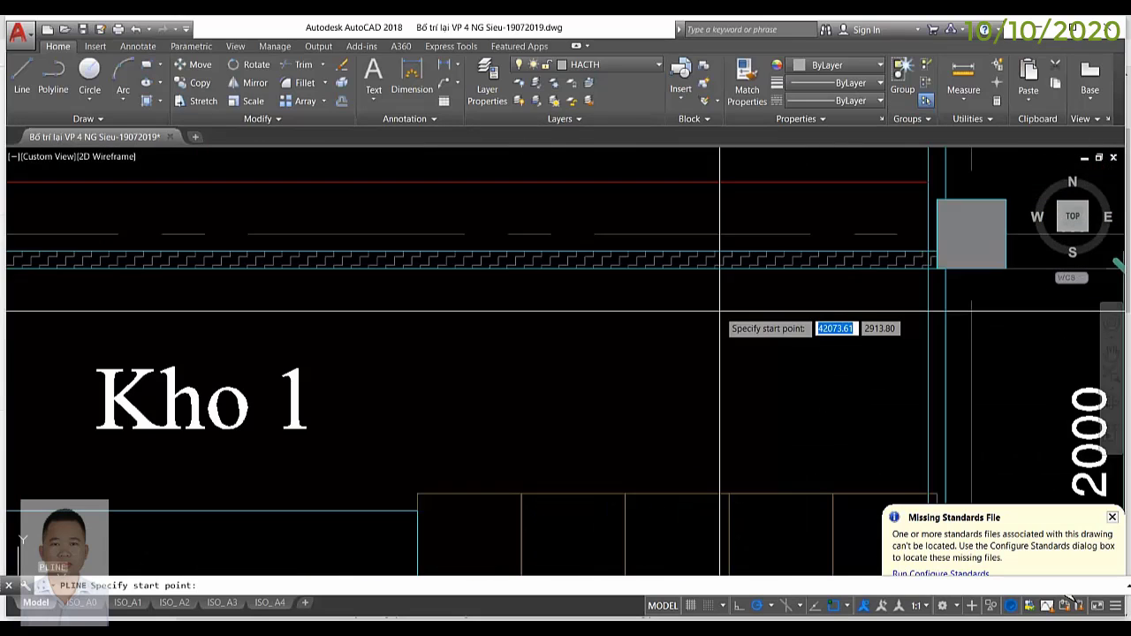
scroll(928, 289, up, 2)
scroll(883, 289, up, 2)
scroll(795, 287, up, 3)
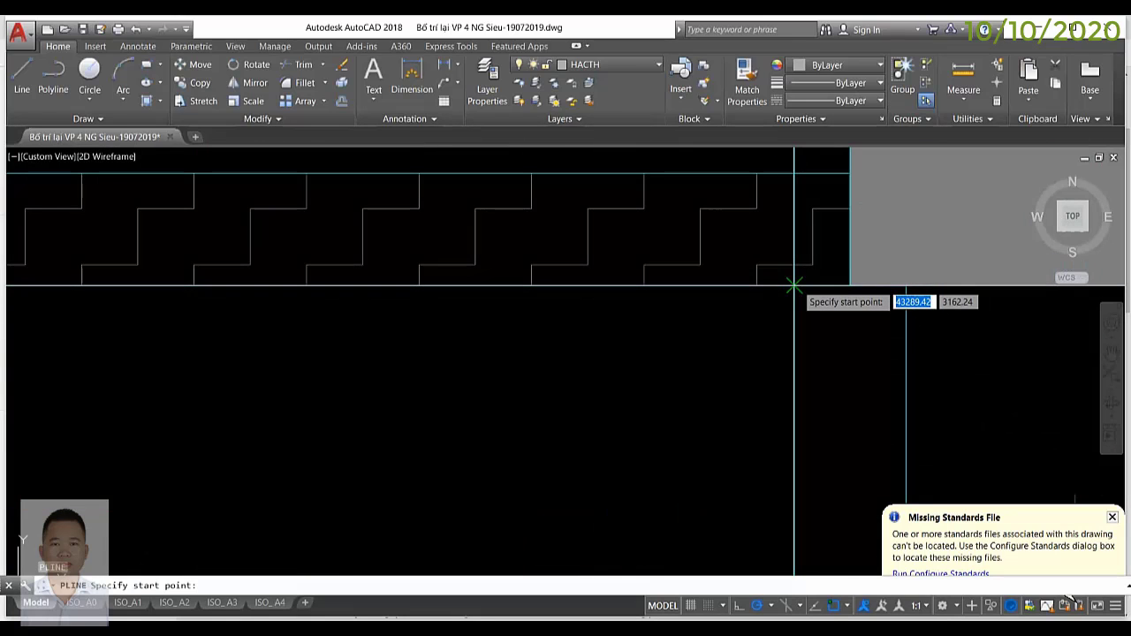
scroll(905, 287, down, 2)
click(745, 209)
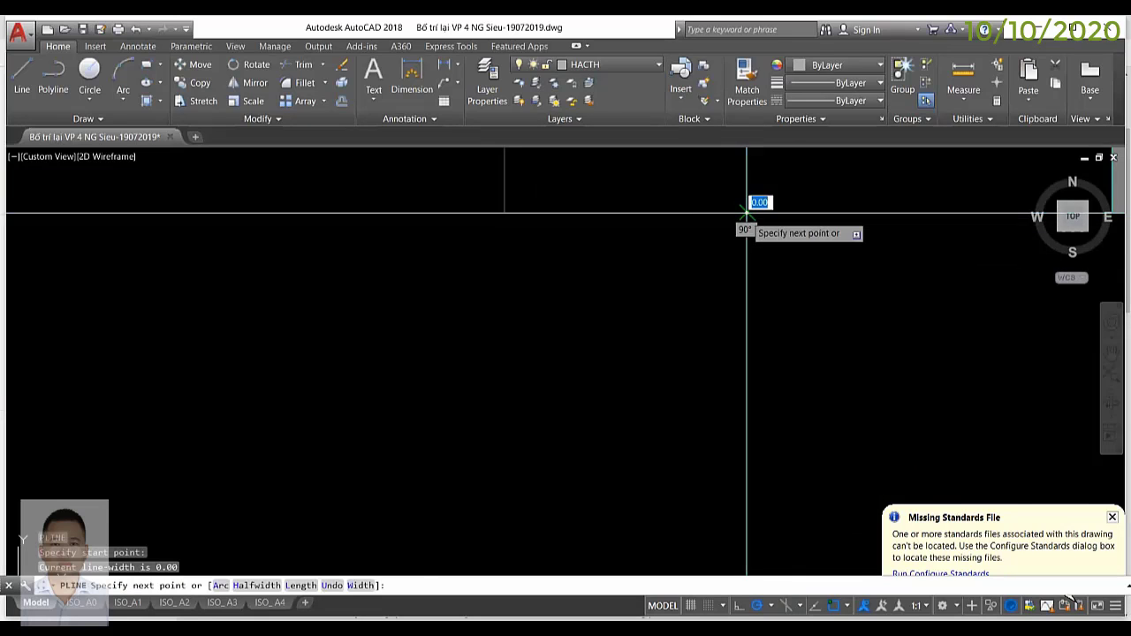
scroll(827, 283, up, 1)
scroll(751, 305, down, 3)
scroll(959, 298, down, 2)
scroll(630, 303, up, 4)
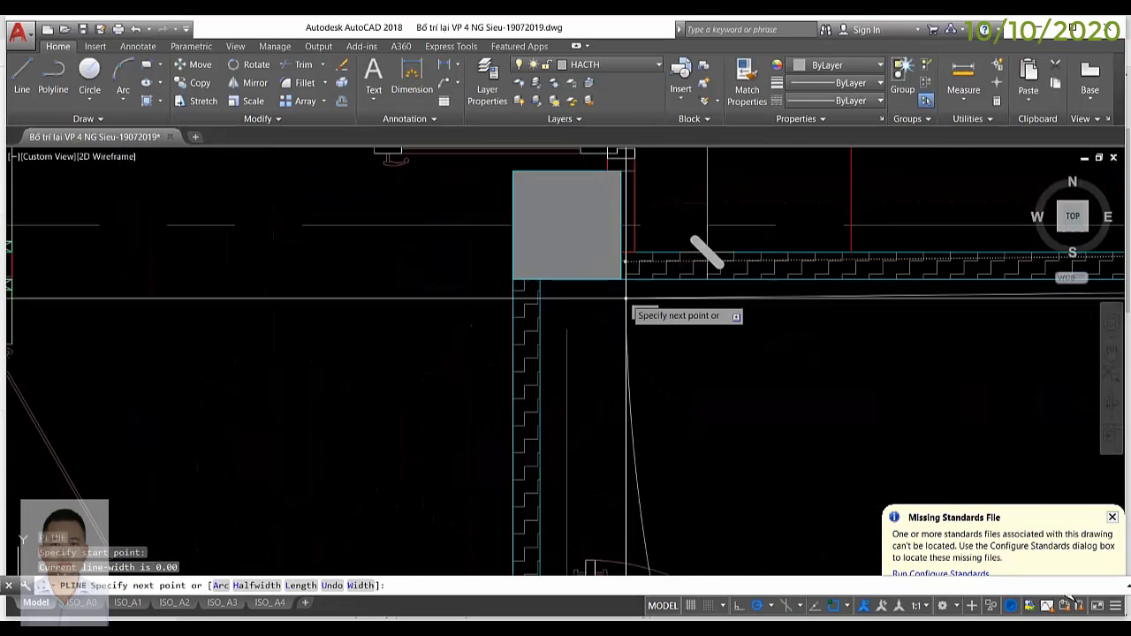
scroll(497, 303, up, 1)
Step: Add three more polyline vertices at the inner wall corners of Kho 1
click(489, 269)
scroll(530, 248, down, 3)
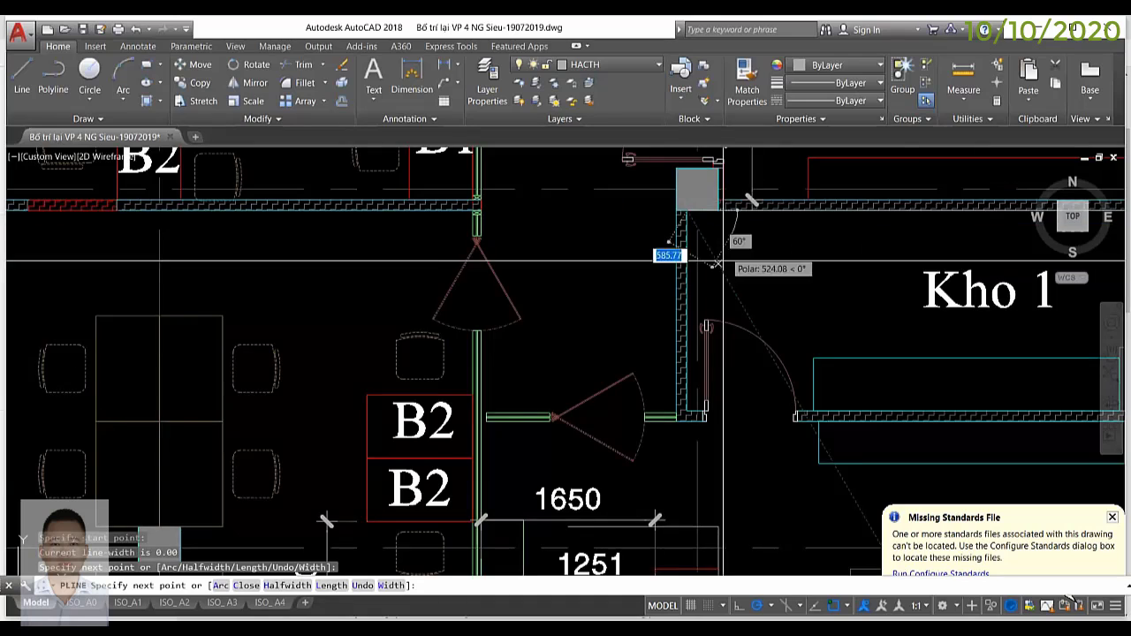
scroll(689, 433, up, 3)
click(614, 456)
scroll(671, 473, up, 4)
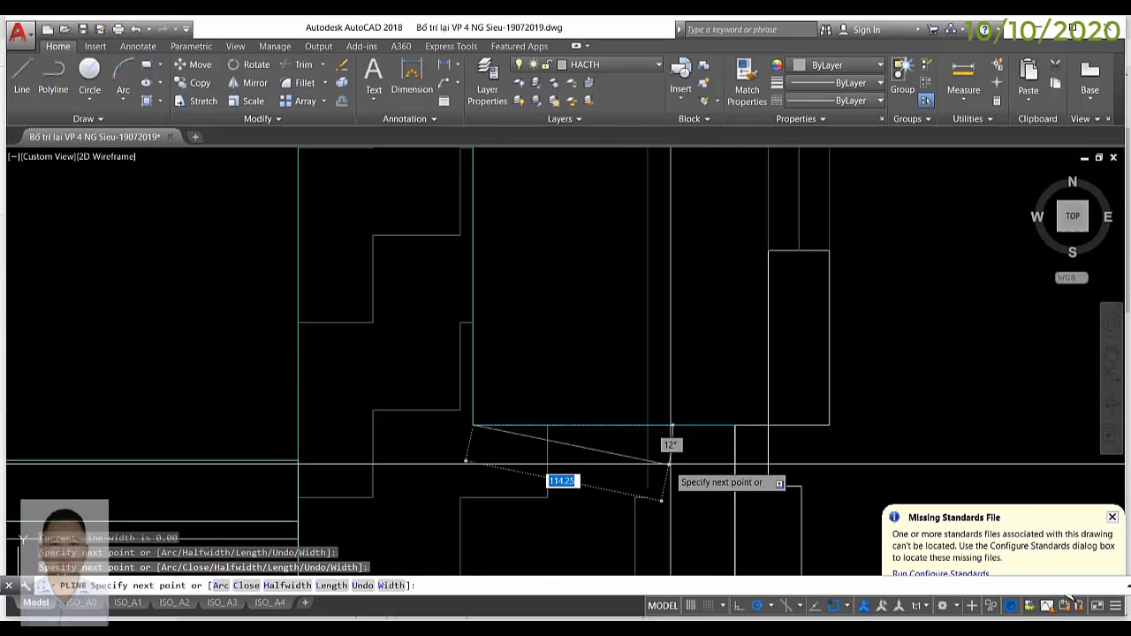
click(735, 425)
scroll(707, 291, down, 3)
scroll(675, 389, up, 2)
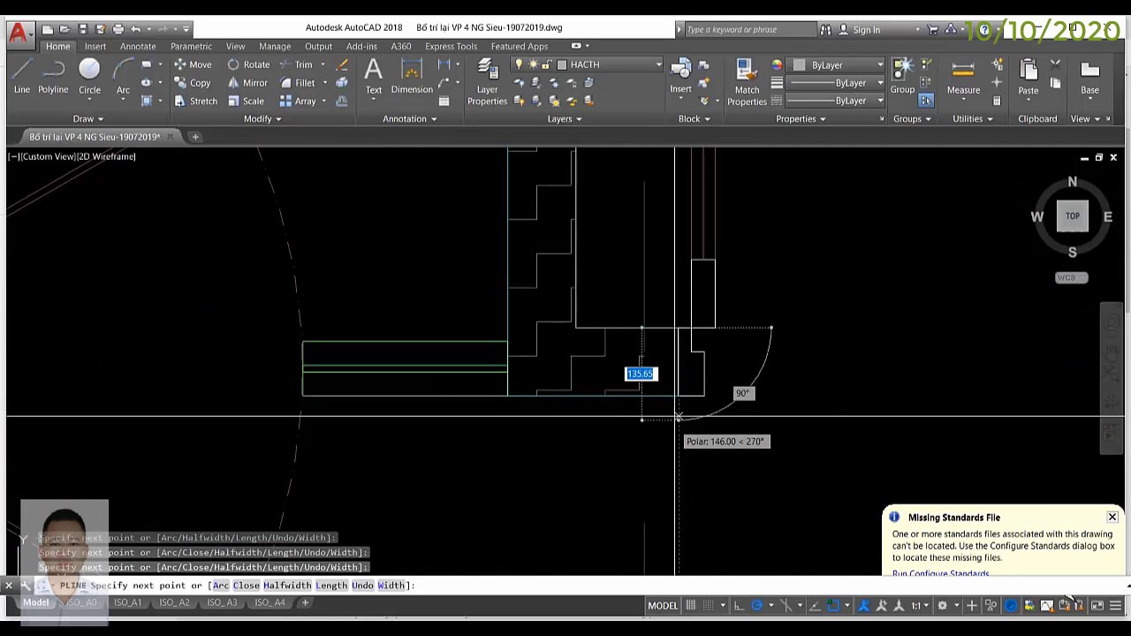
scroll(678, 389, down, 3)
scroll(716, 309, up, 2)
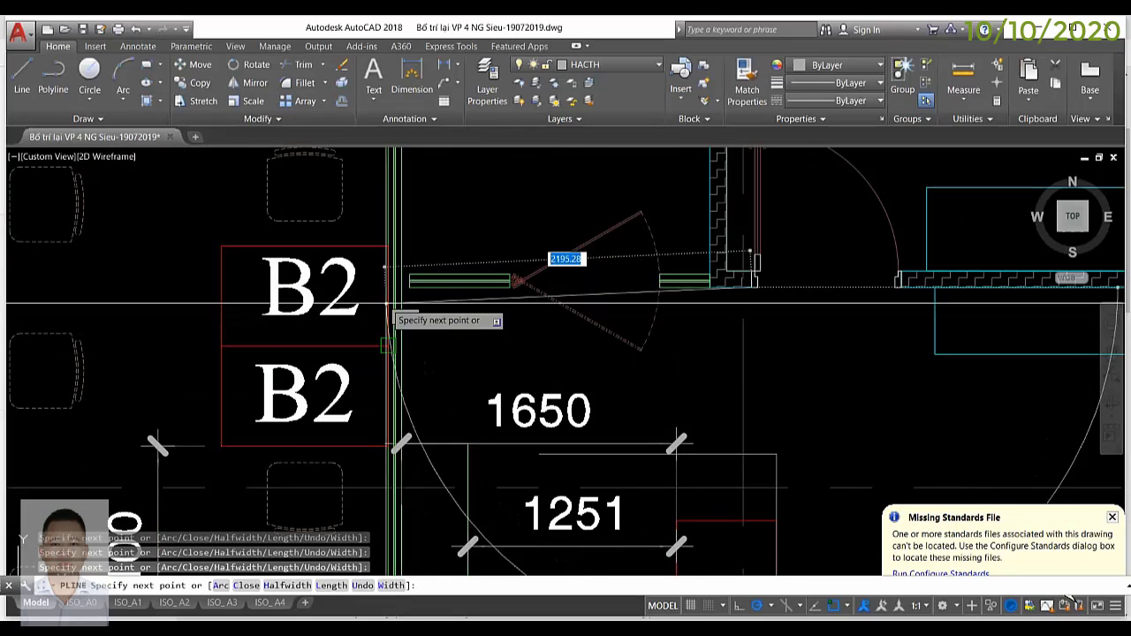
scroll(397, 292, up, 3)
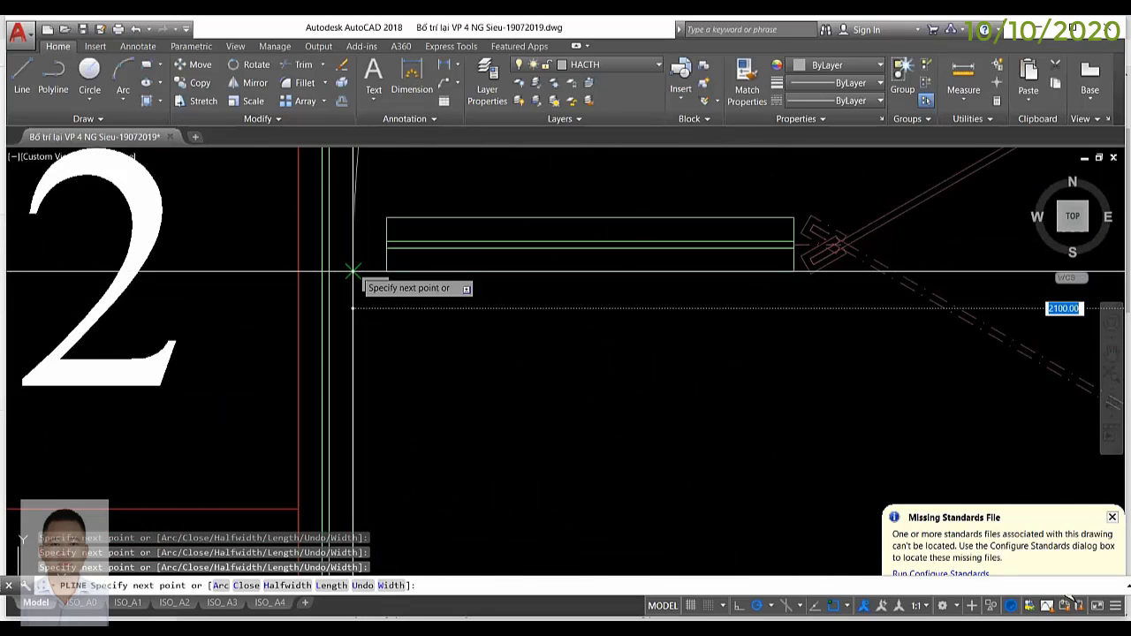
scroll(527, 196, down, 4)
scroll(527, 196, down, 5)
scroll(504, 291, up, 4)
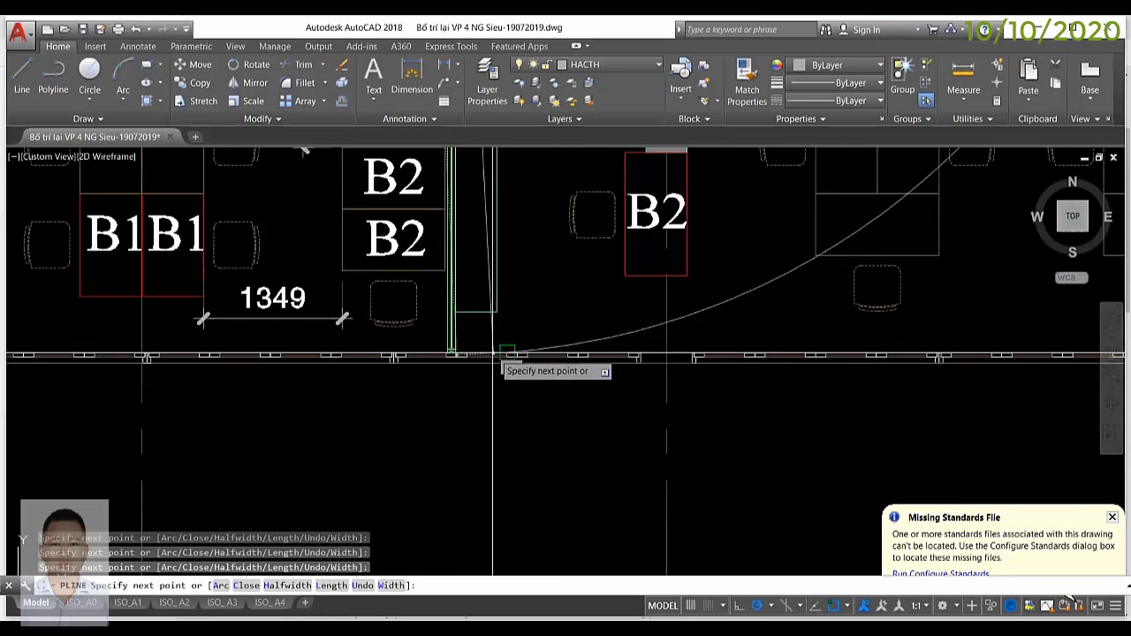
scroll(398, 385, up, 3)
scroll(398, 386, up, 4)
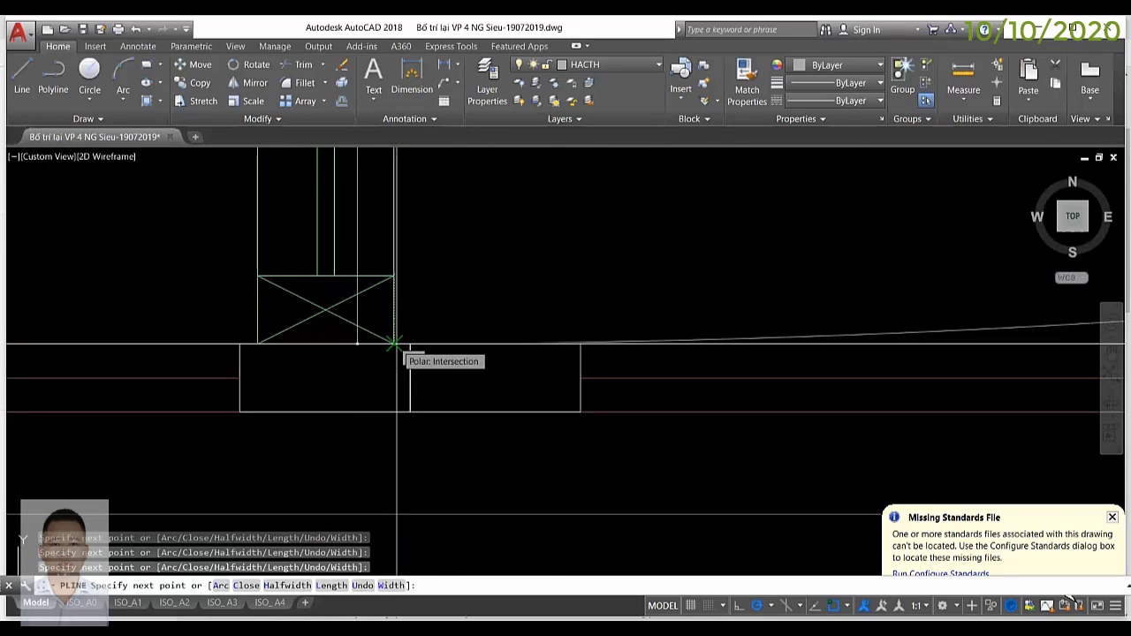
scroll(395, 335, down, 2)
scroll(699, 383, down, 2)
scroll(946, 379, up, 3)
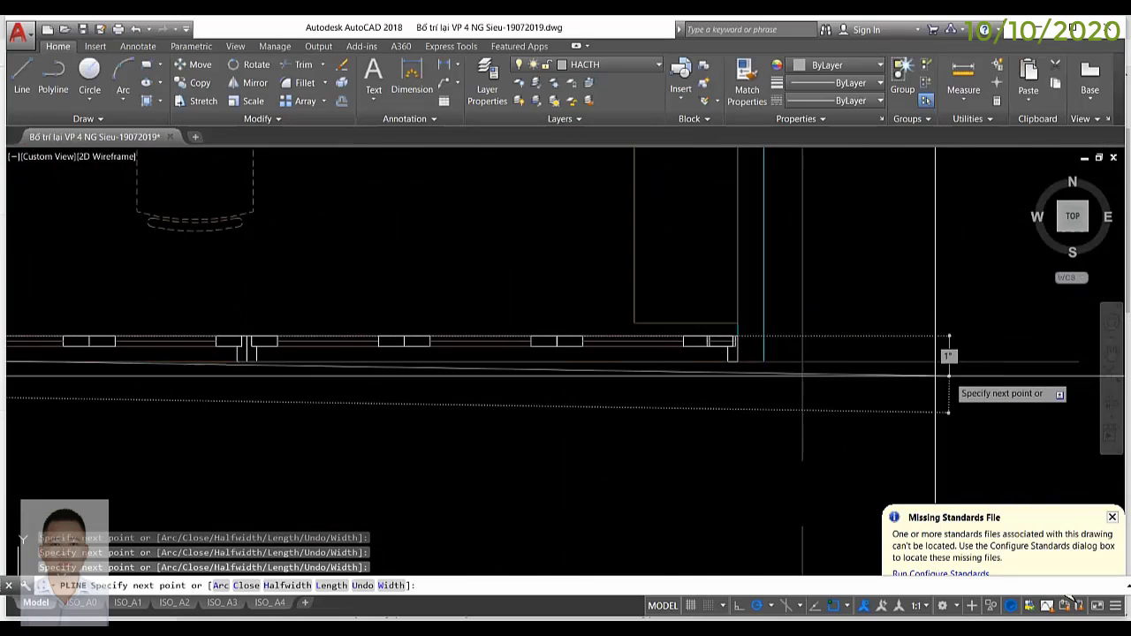
scroll(733, 340, up, 2)
scroll(733, 341, up, 3)
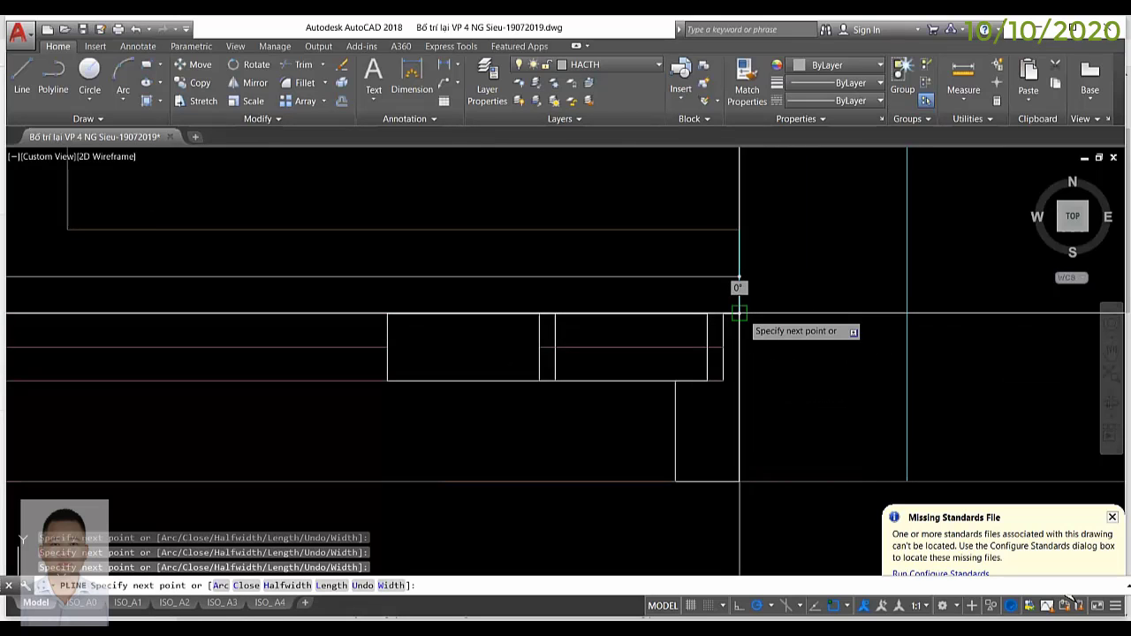
scroll(765, 429, down, 3)
scroll(733, 230, down, 2)
Step: Pan and zoom the plan to centre room Kho 1 while tracing
middle_drag(733, 221, 721, 393)
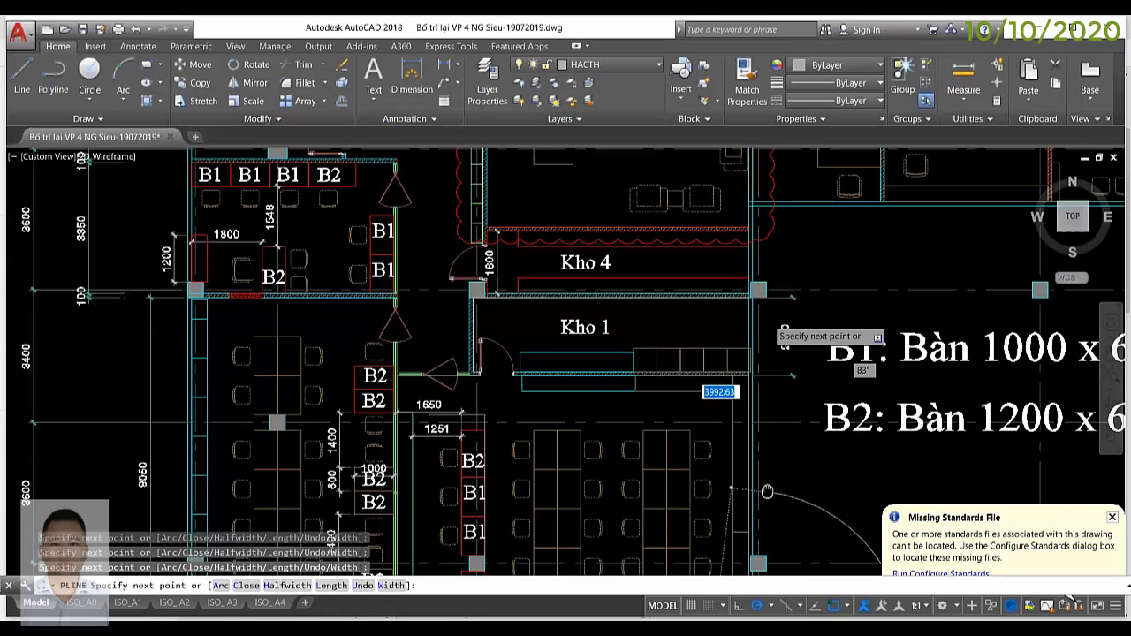
scroll(750, 376, up, 5)
scroll(924, 361, down, 3)
middle_drag(728, 507, 771, 386)
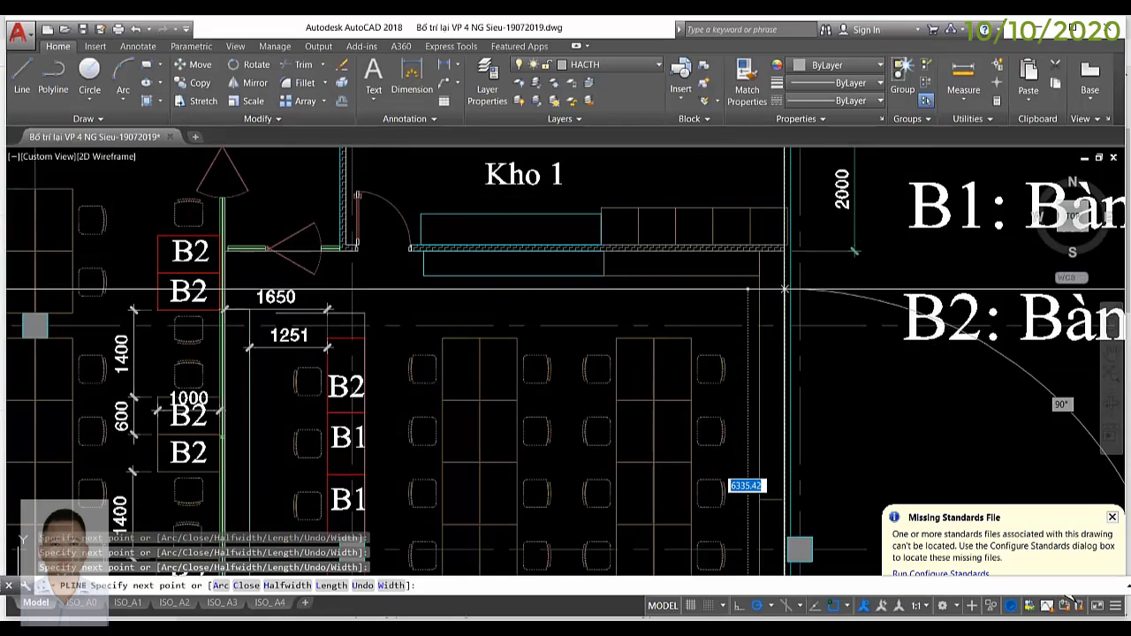
scroll(770, 384, up, 2)
scroll(777, 389, down, 2)
scroll(785, 393, down, 3)
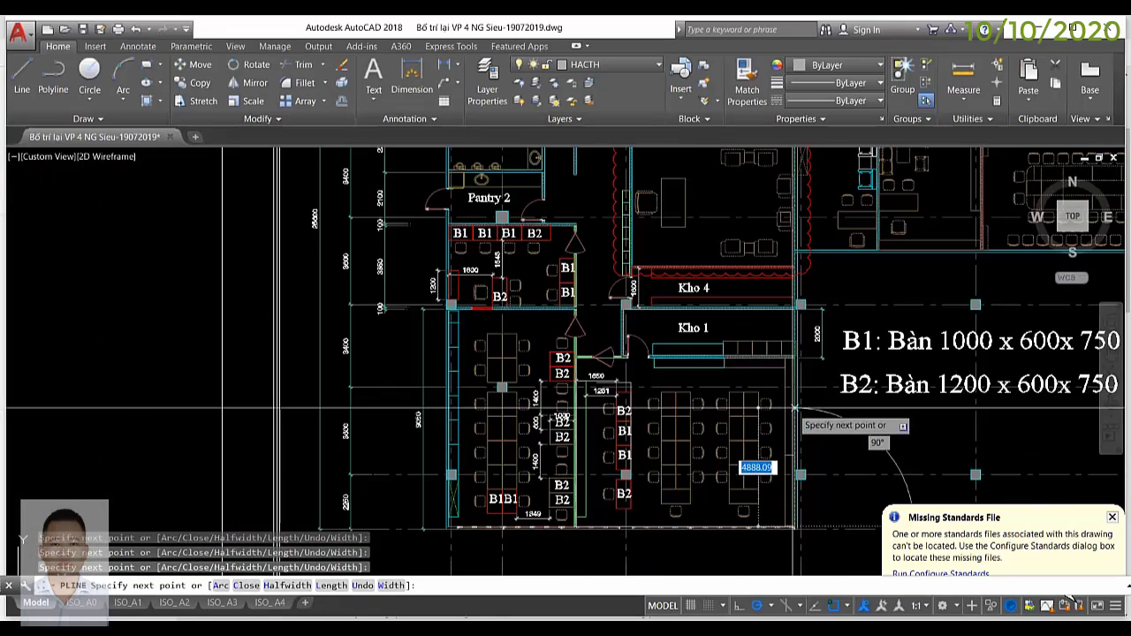
scroll(794, 396, up, 3)
scroll(777, 393, down, 3)
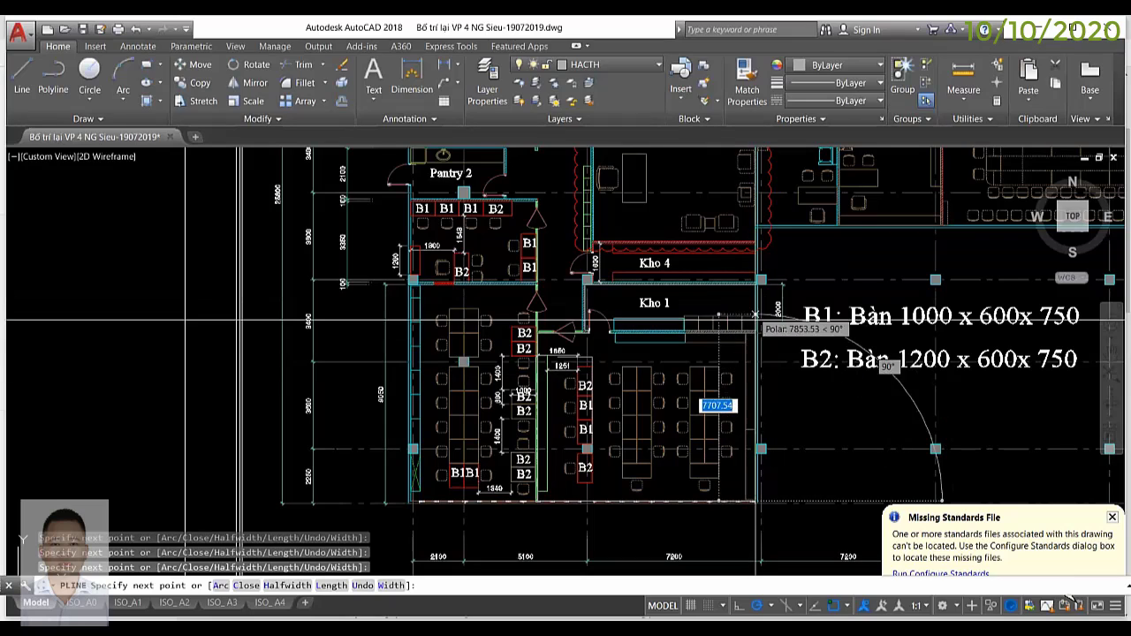
scroll(753, 367, up, 2)
scroll(753, 368, up, 2)
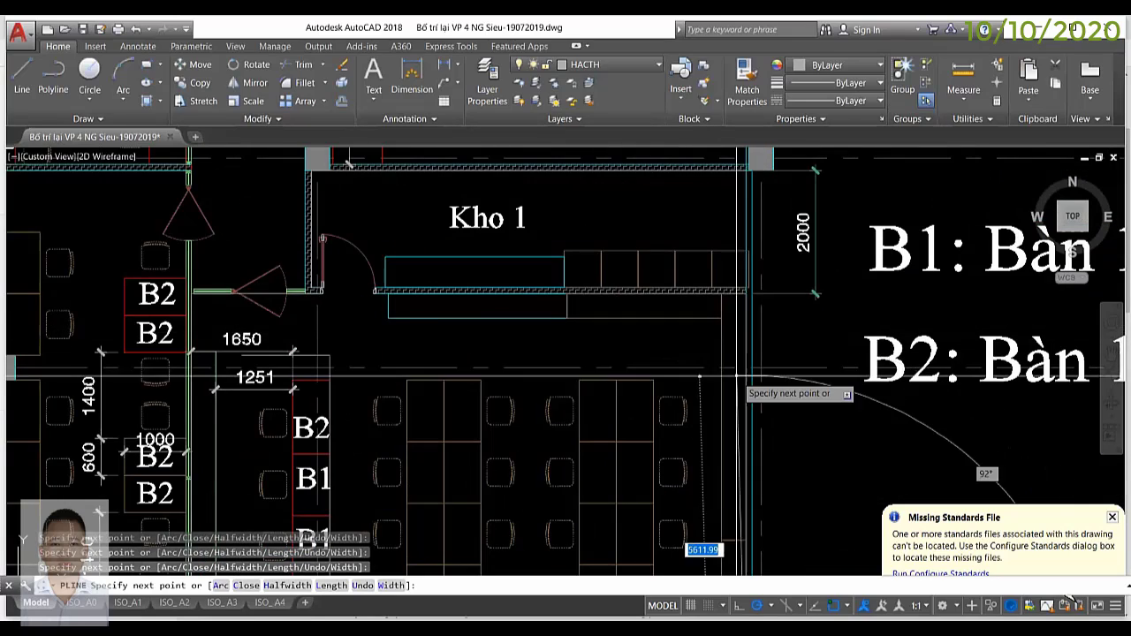
mouse_move(738, 370)
middle_down()
mouse_move(751, 338)
mouse_move(807, 385)
mouse_move(813, 355)
middle_up()
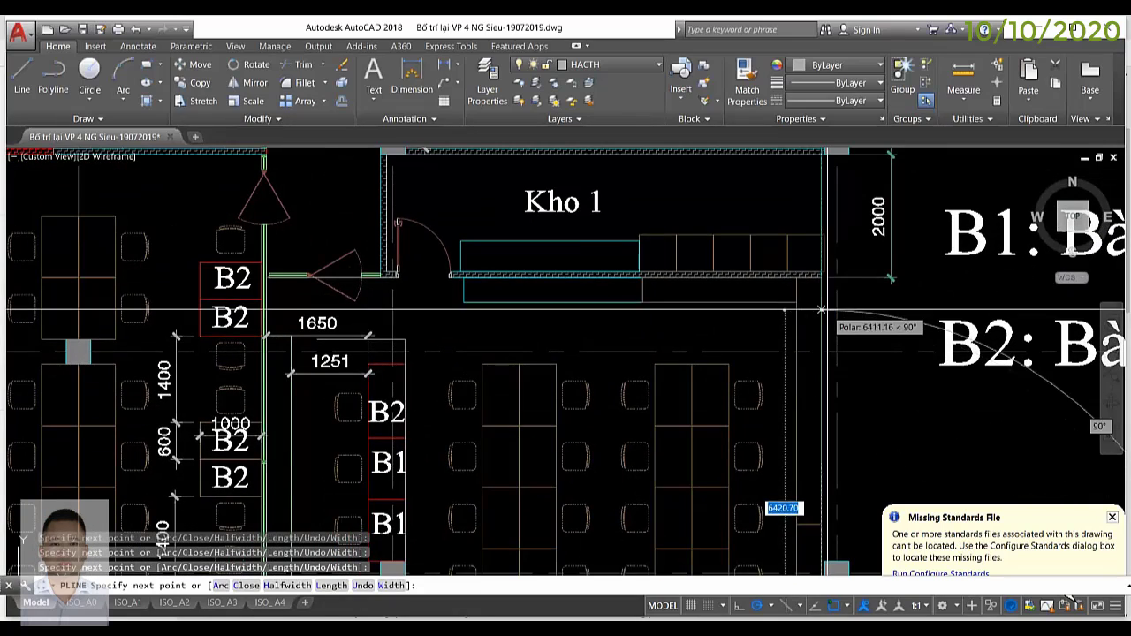
scroll(826, 279, up, 5)
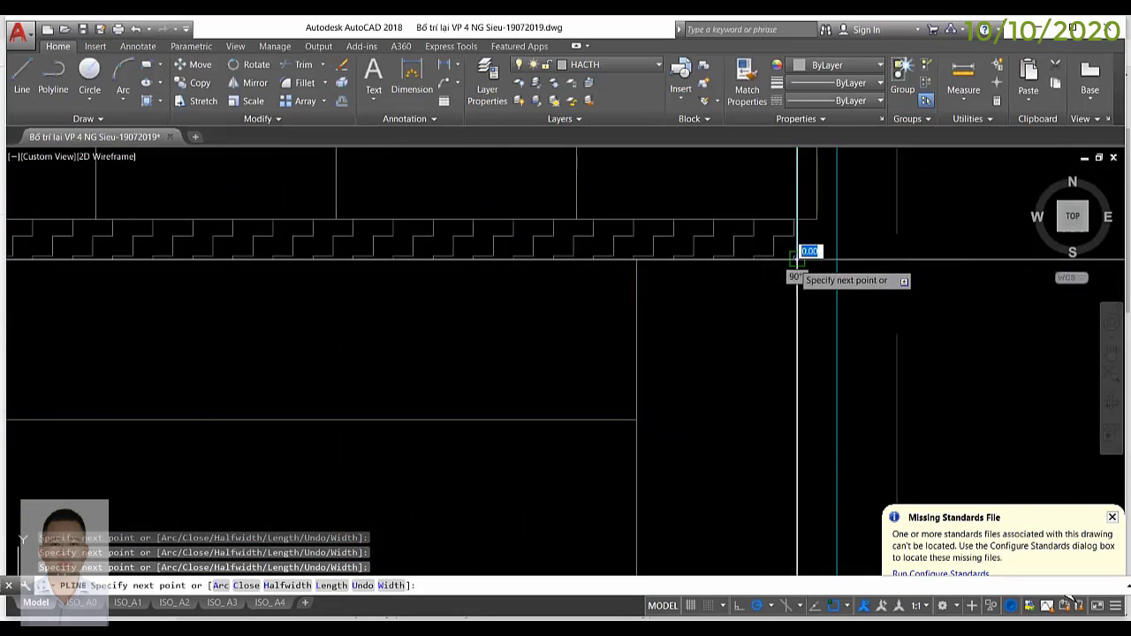
scroll(808, 252, down, 3)
scroll(309, 283, up, 4)
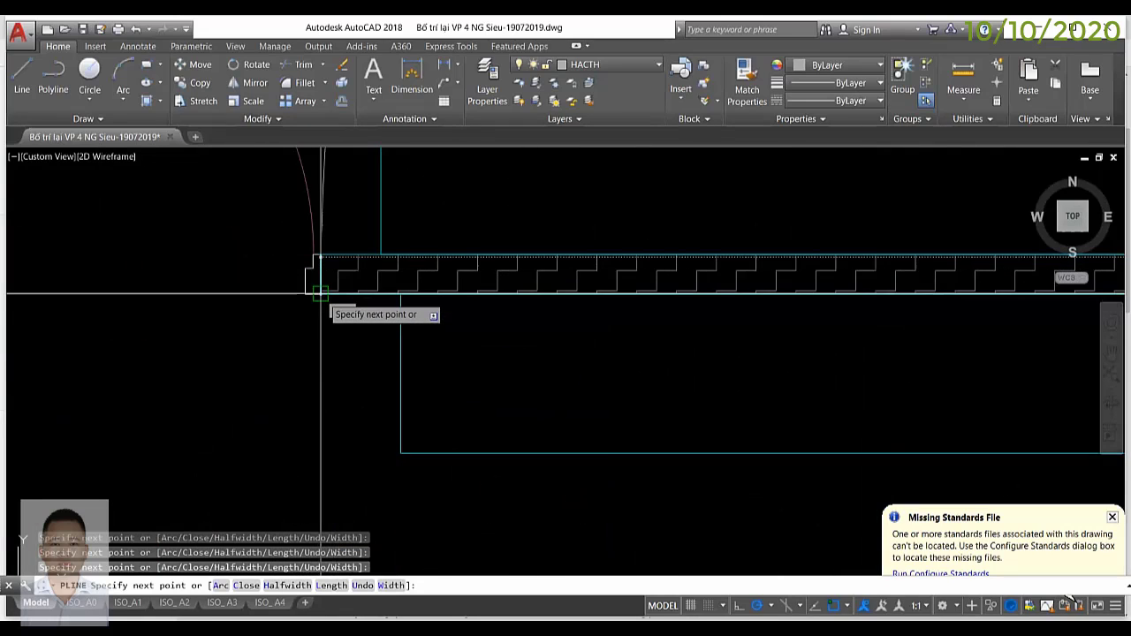
scroll(337, 301, up, 2)
scroll(353, 266, down, 4)
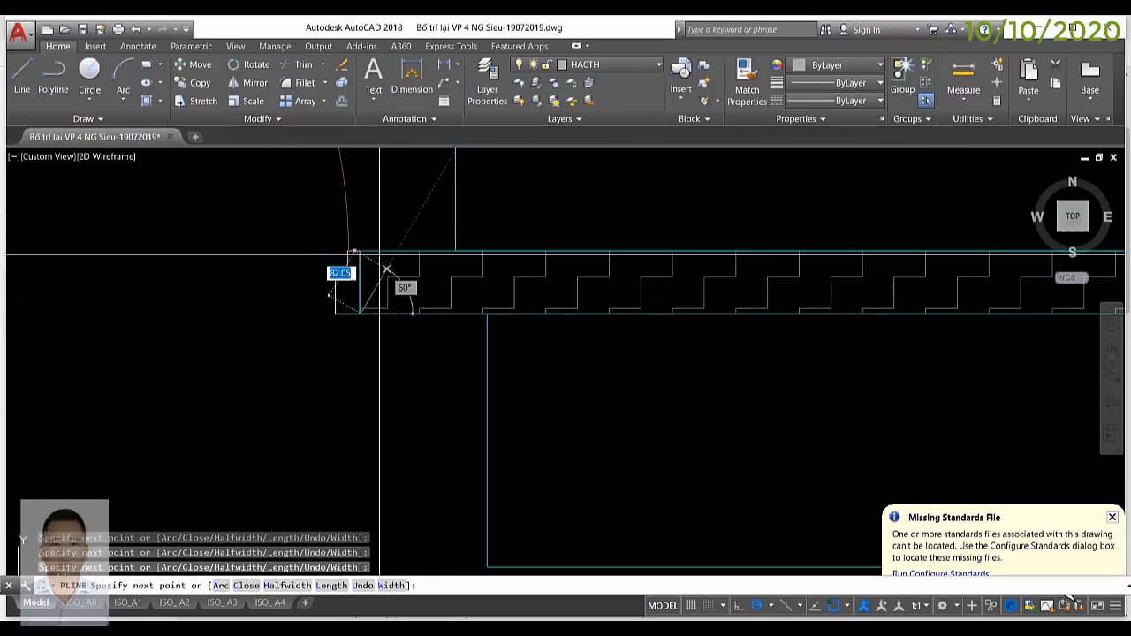
scroll(363, 256, up, 4)
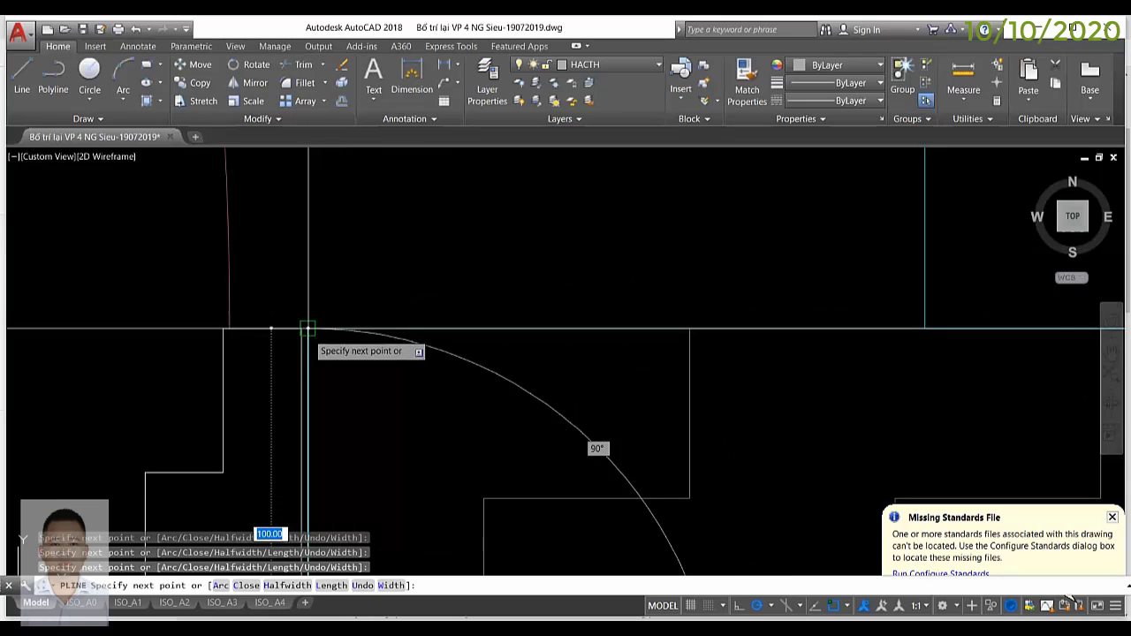
scroll(305, 318, down, 2)
scroll(306, 305, down, 3)
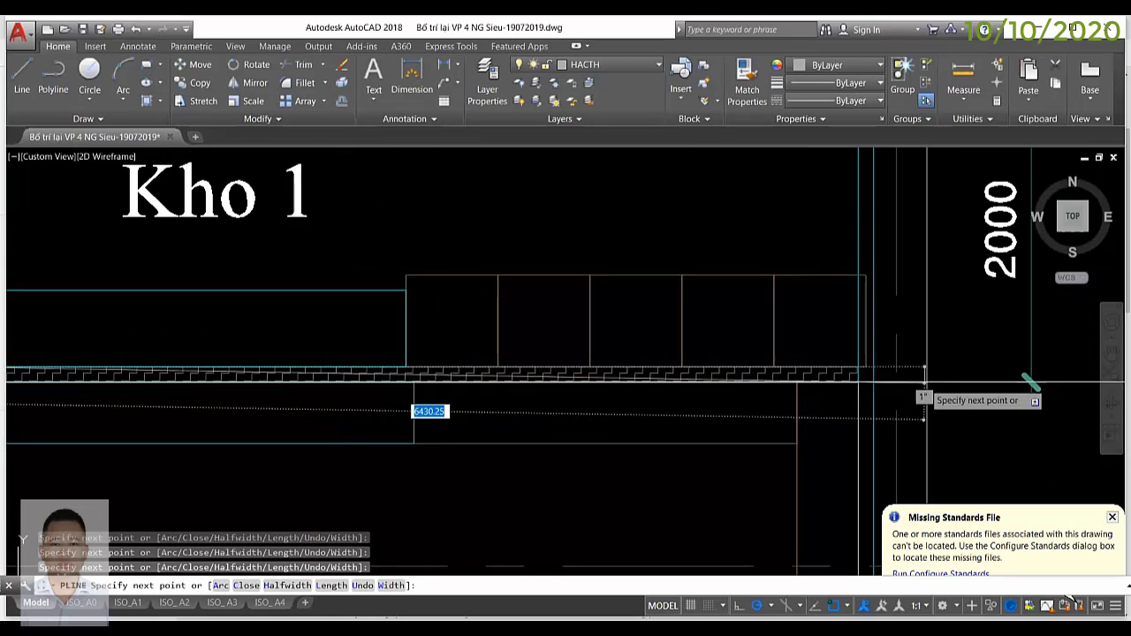
scroll(874, 376, up, 3)
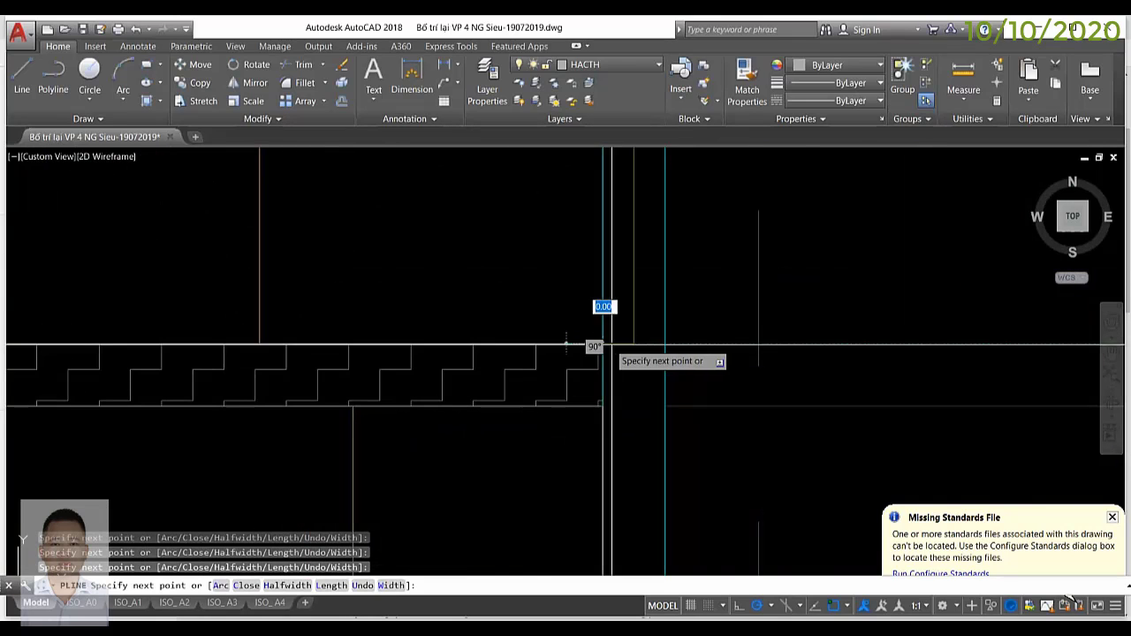
scroll(596, 345, down, 3)
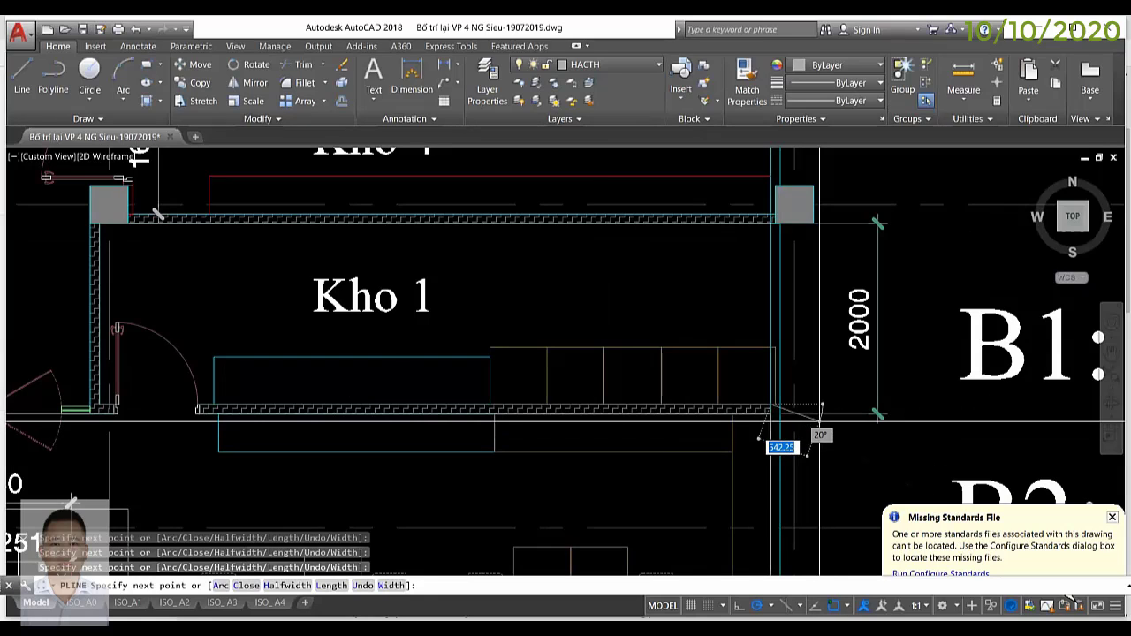
scroll(821, 409, up, 3)
scroll(760, 230, up, 5)
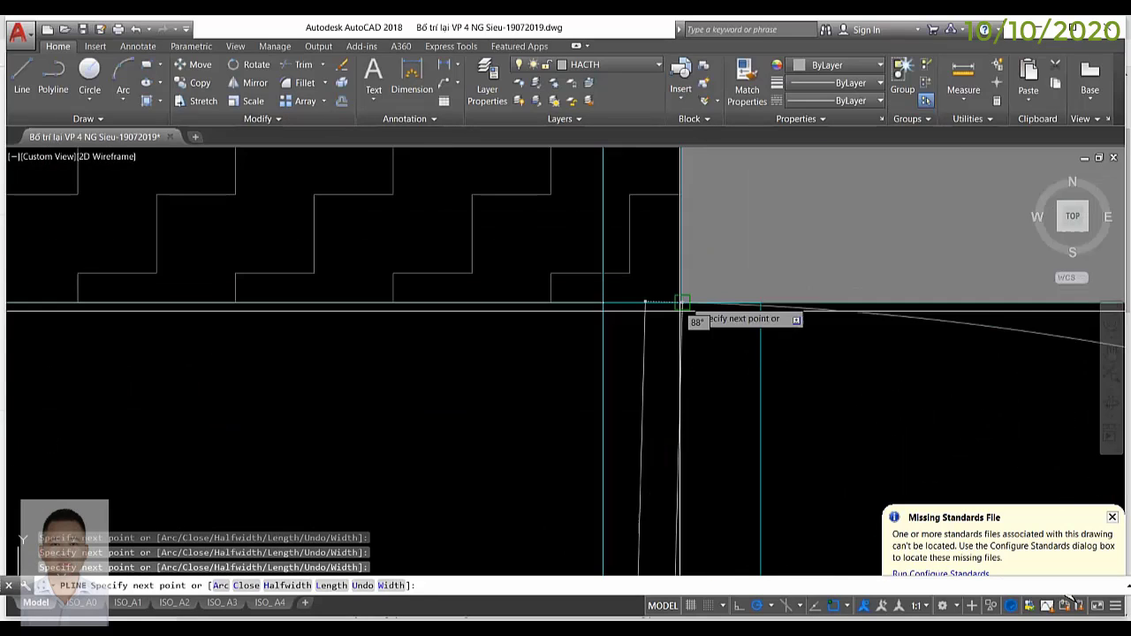
Step: Finish the Kho 1 outline and bring its door corner into view
key(Return)
scroll(618, 305, down, 3)
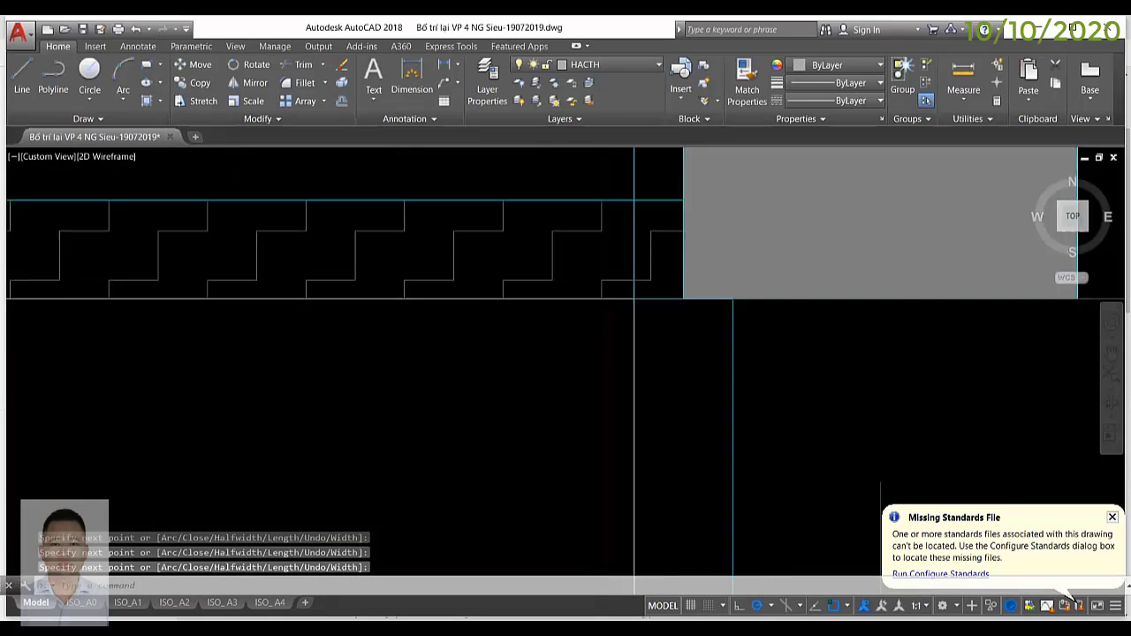
scroll(636, 371, down, 3)
scroll(574, 424, down, 4)
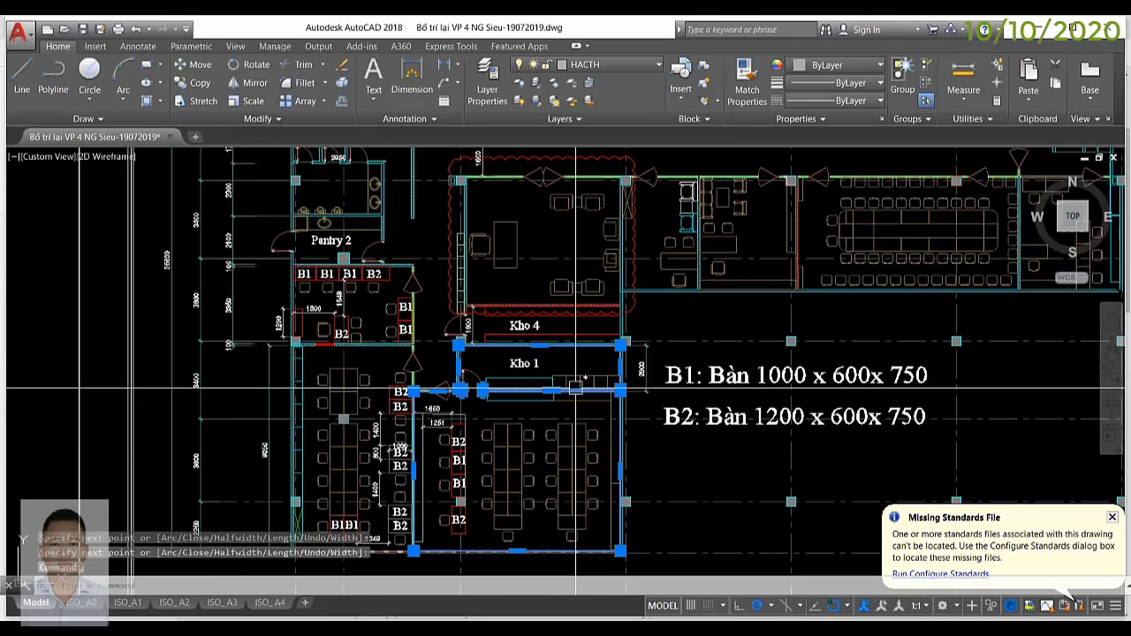
middle_drag(561, 434, 568, 430)
scroll(568, 430, up, 2)
middle_drag(740, 239, 565, 336)
scroll(548, 371, up, 5)
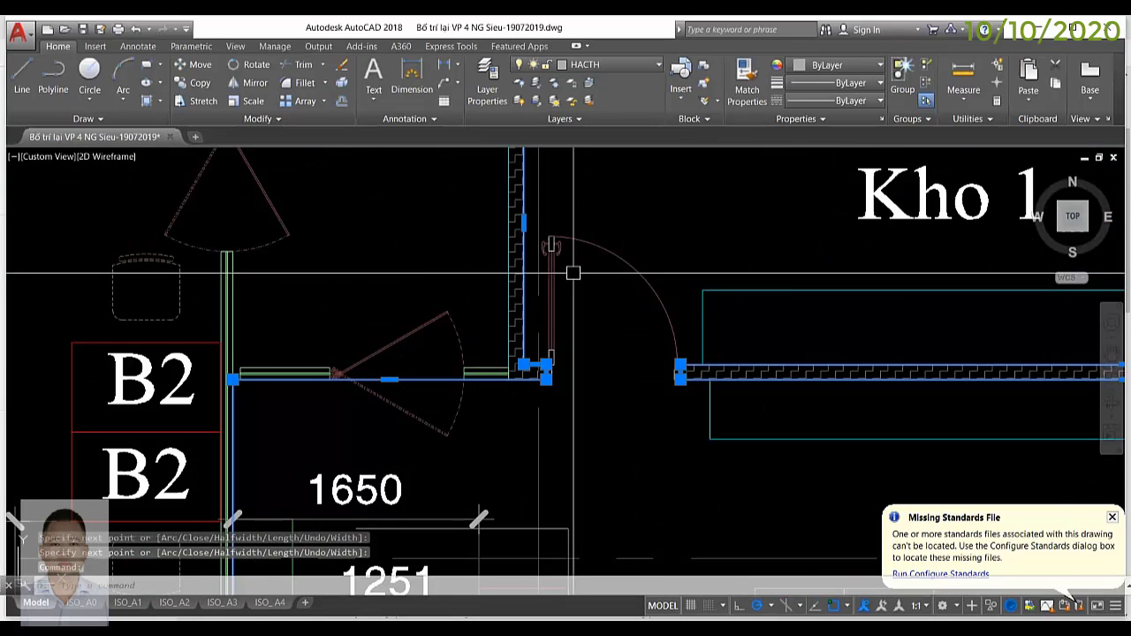
scroll(539, 379, up, 2)
scroll(541, 266, down, 4)
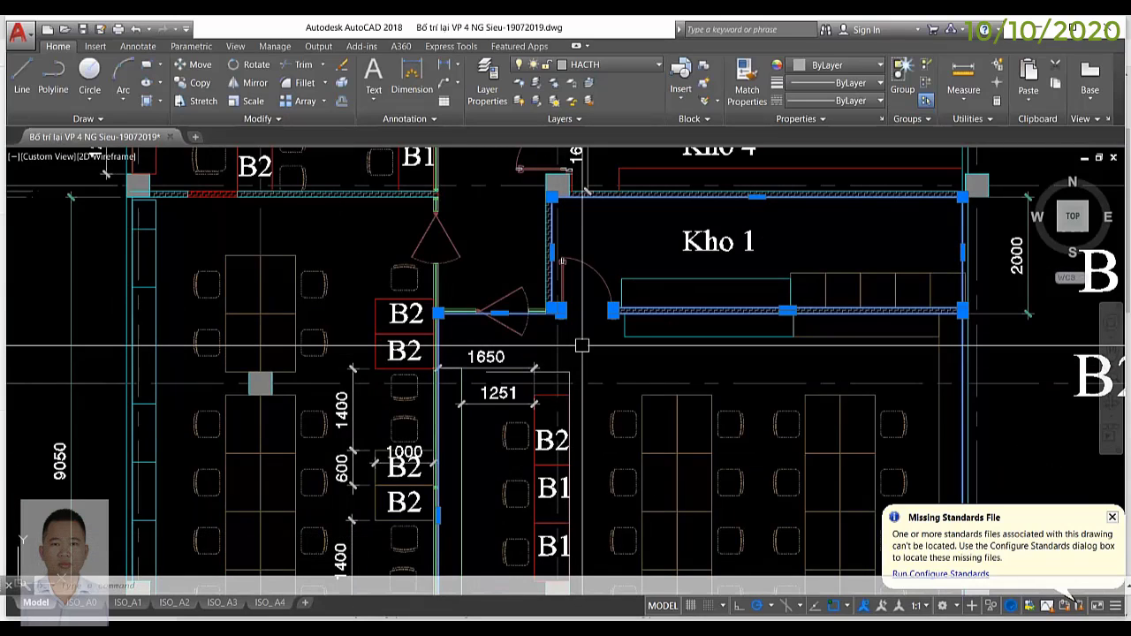
Step: Cancel the command, select the Kho 1 wall outline, then clear the selection
key(Escape)
scroll(616, 293, up, 2)
scroll(616, 278, up, 1)
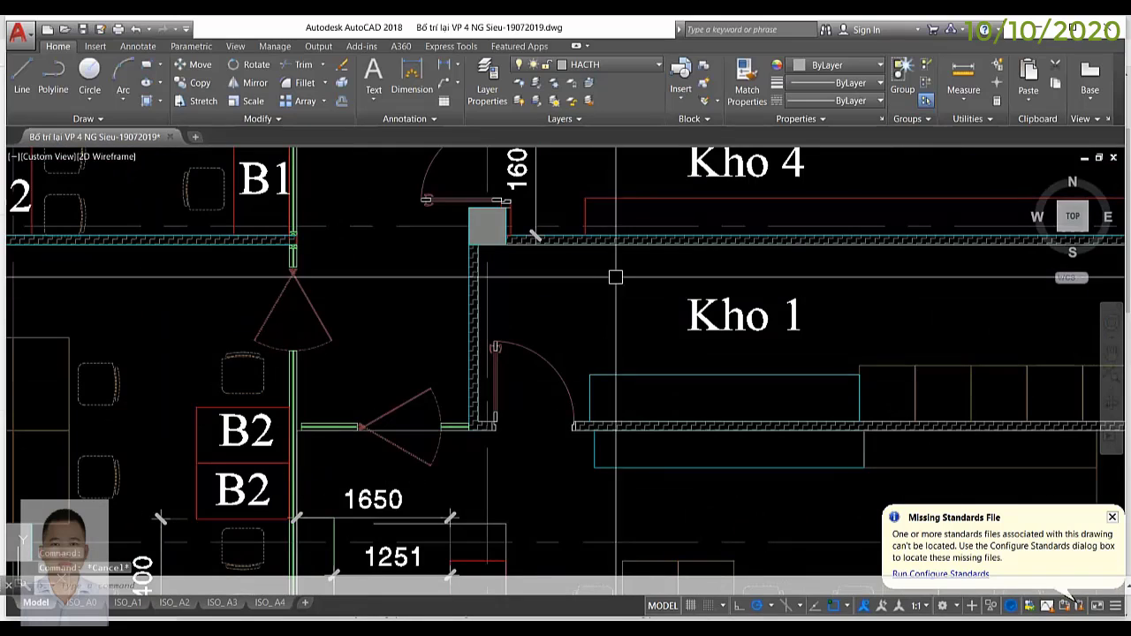
click(616, 240)
scroll(616, 277, down, 2)
middle_drag(614, 451, 671, 343)
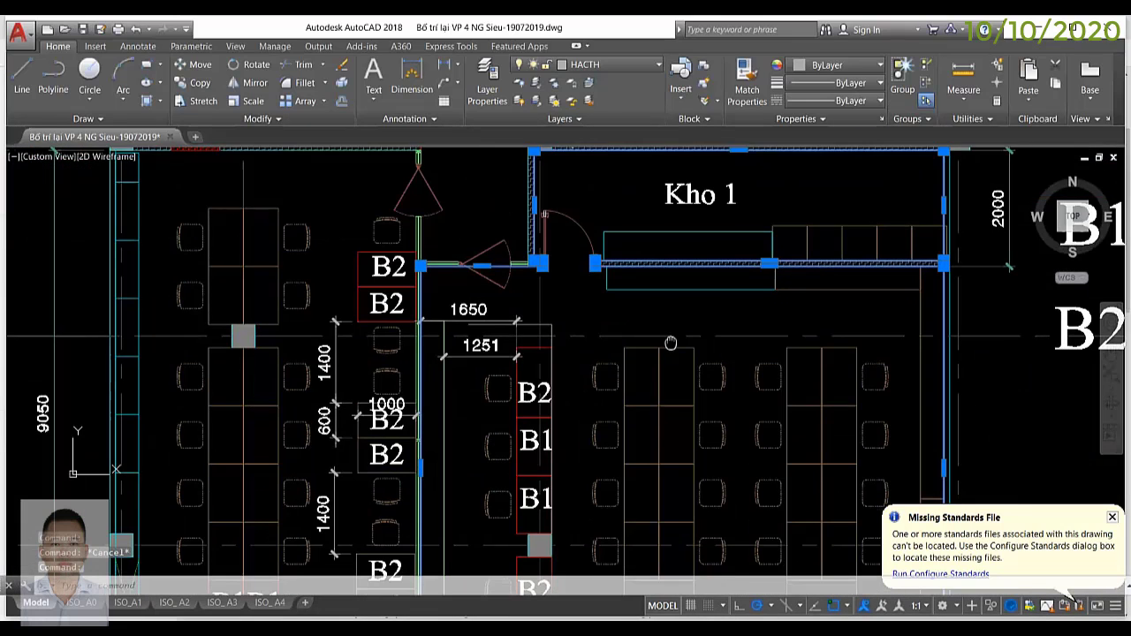
scroll(635, 268, up, 4)
scroll(535, 335, down, 4)
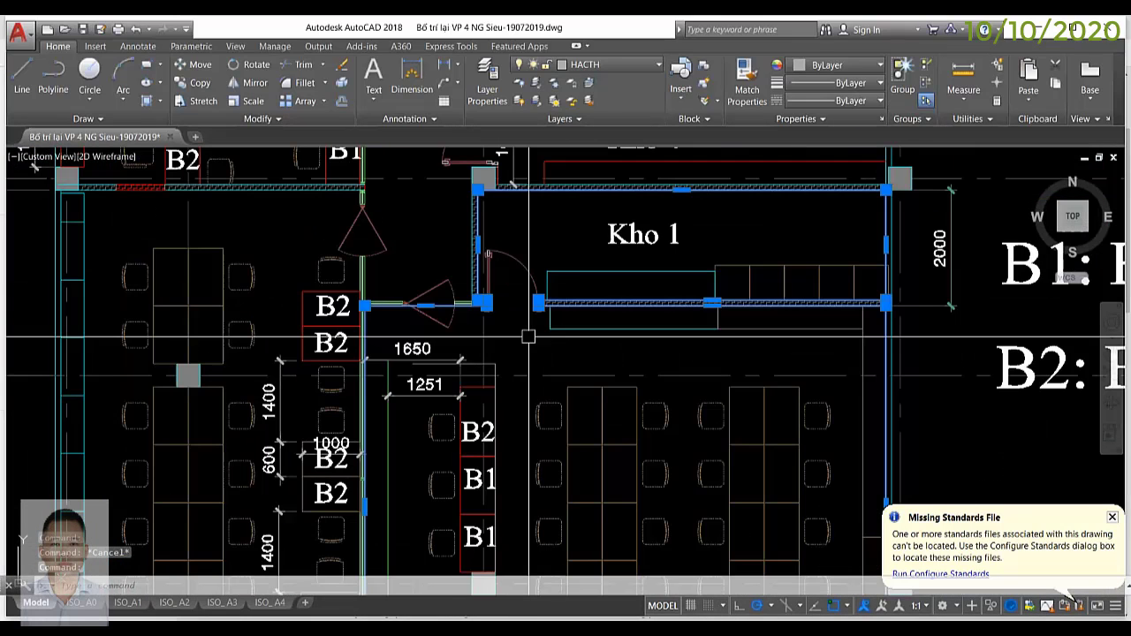
key(Escape)
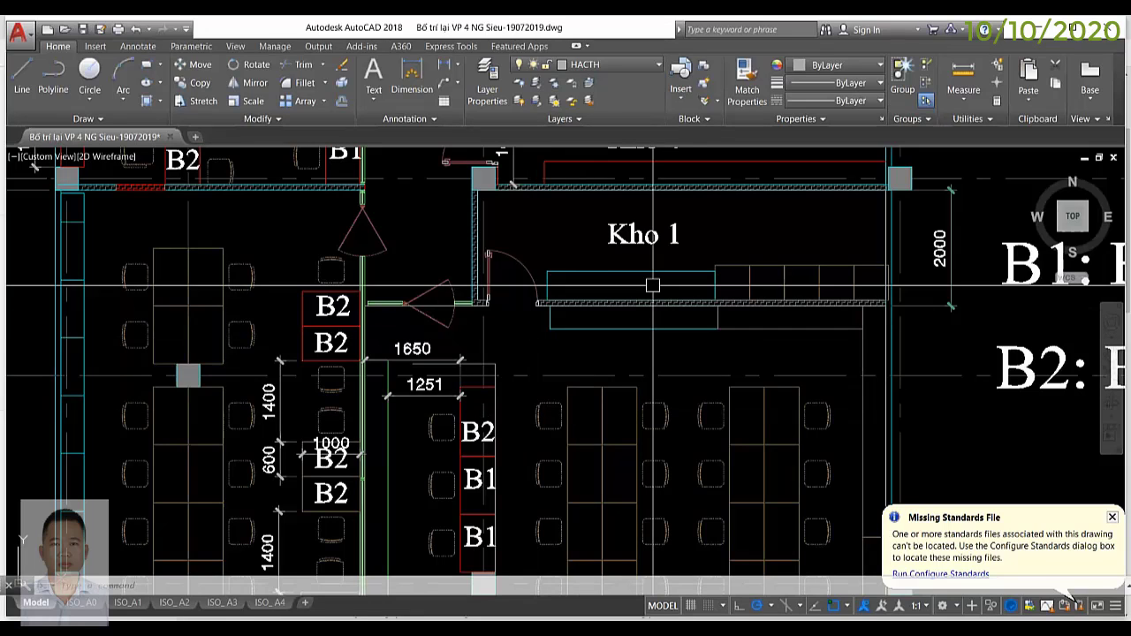
Step: LIST the Kho 1 polyline, showing area 76035000.00 and length 48200.00
scroll(658, 256, up, 3)
click(665, 250)
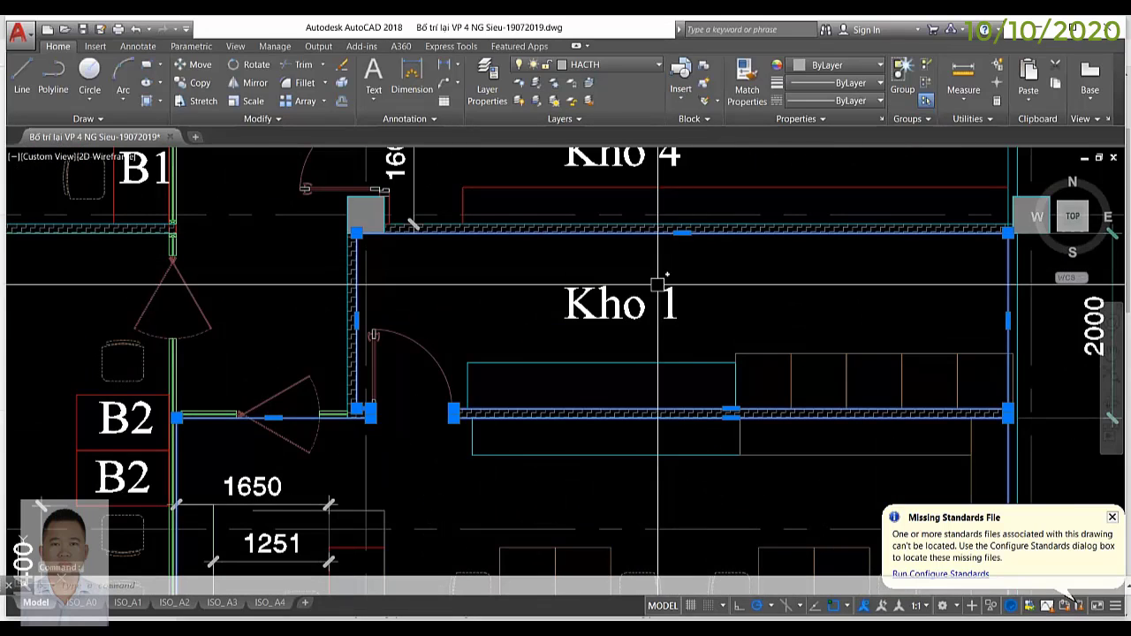
scroll(646, 289, down, 2)
text(li)
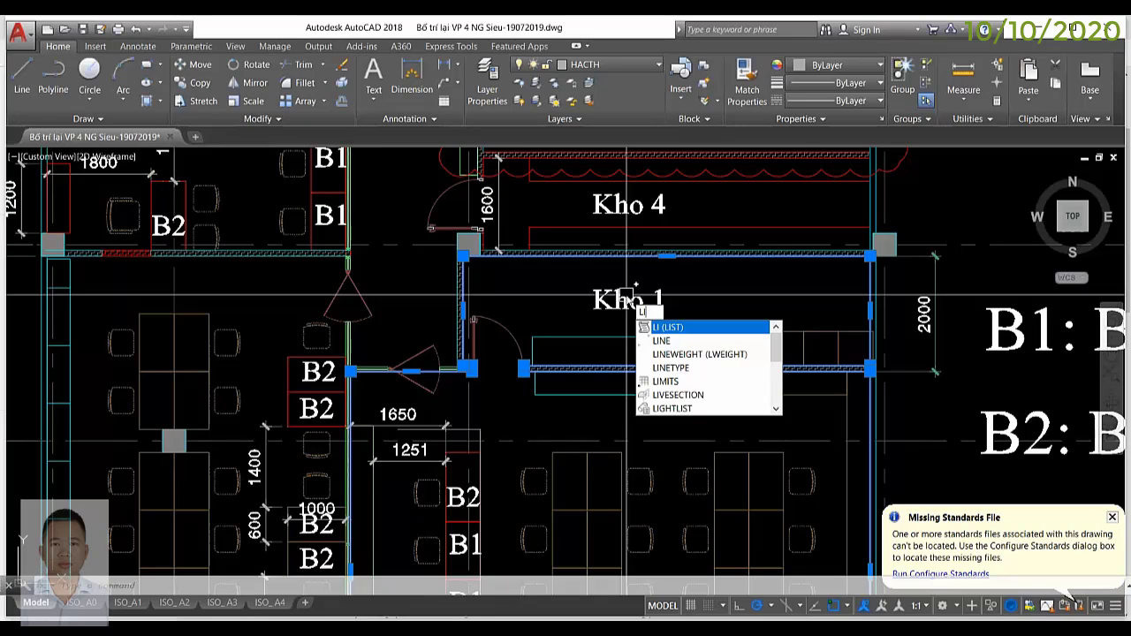
key(Return)
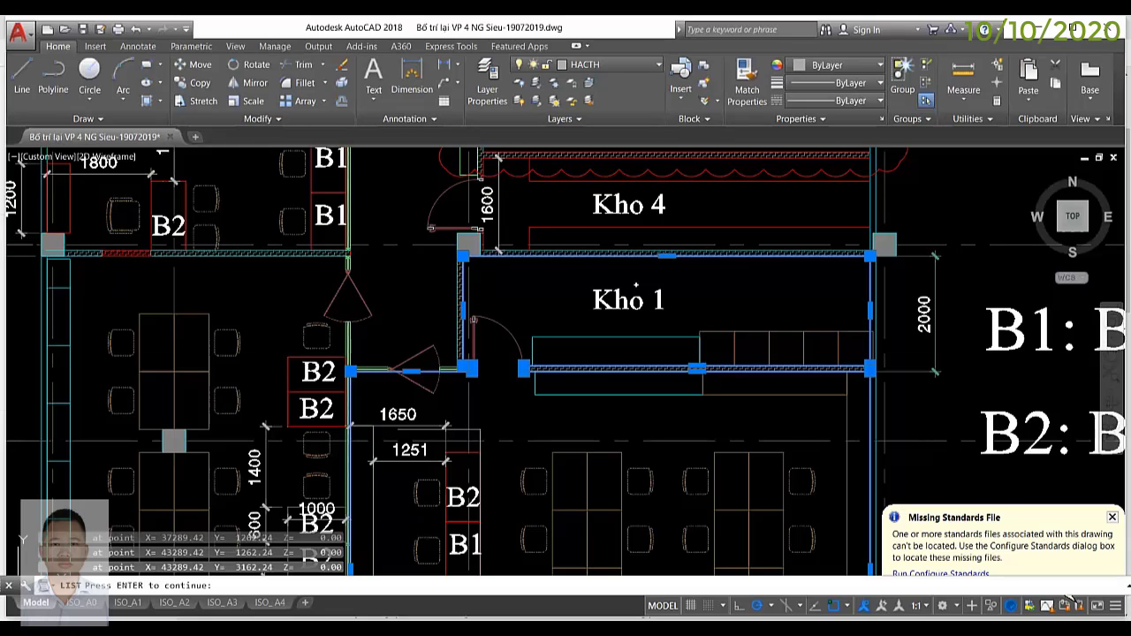
scroll(636, 285, down, 1)
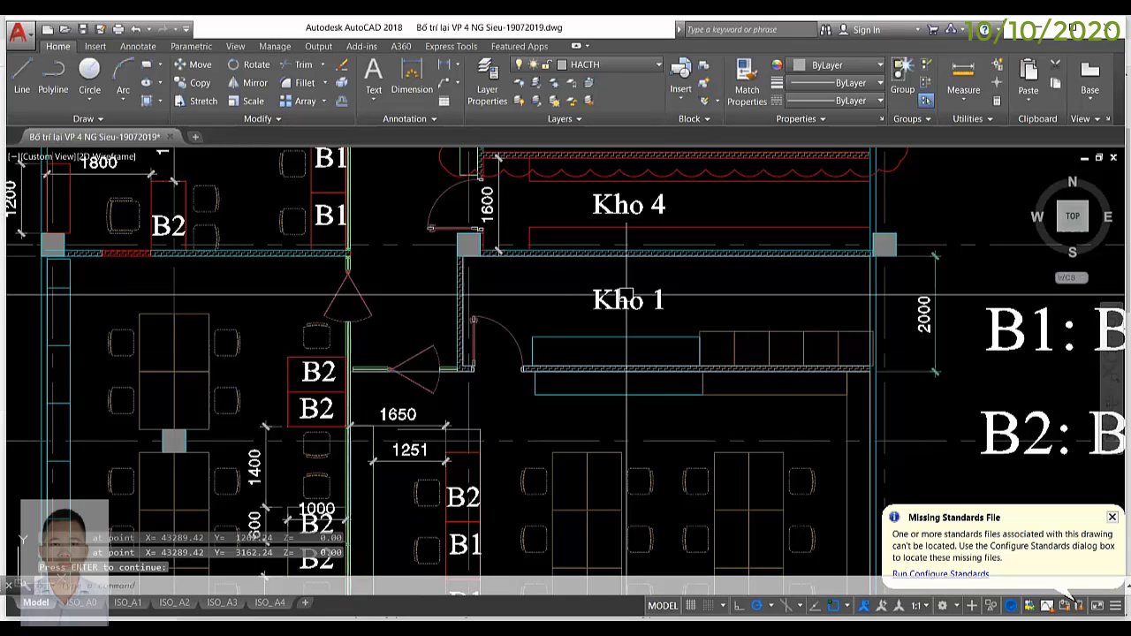
scroll(636, 285, down, 3)
scroll(679, 344, up, 3)
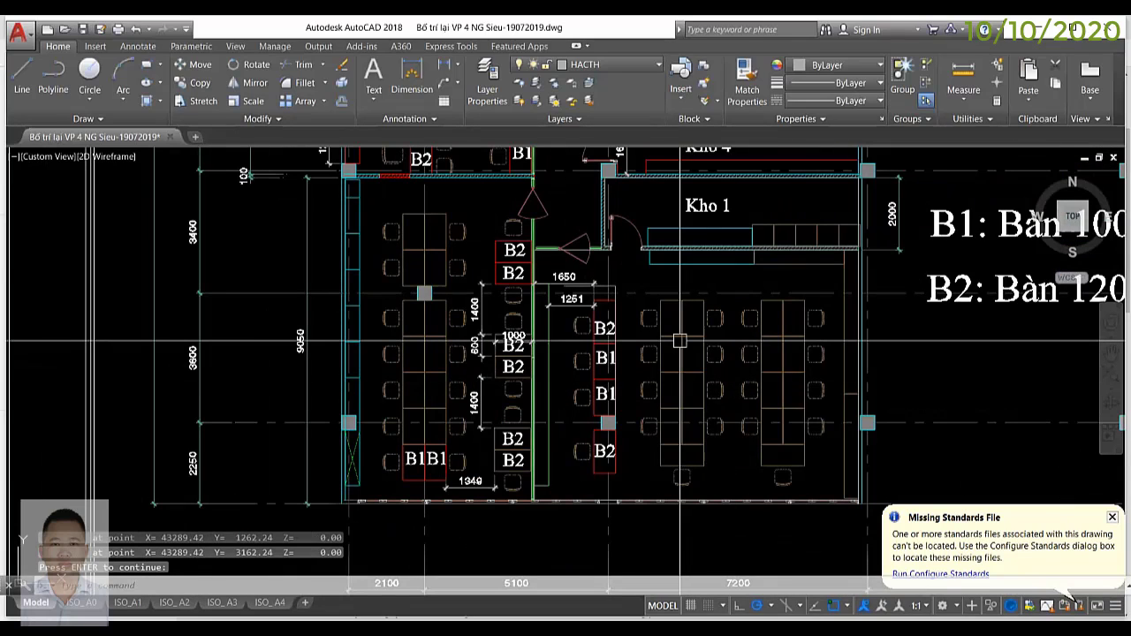
mouse_move(679, 340)
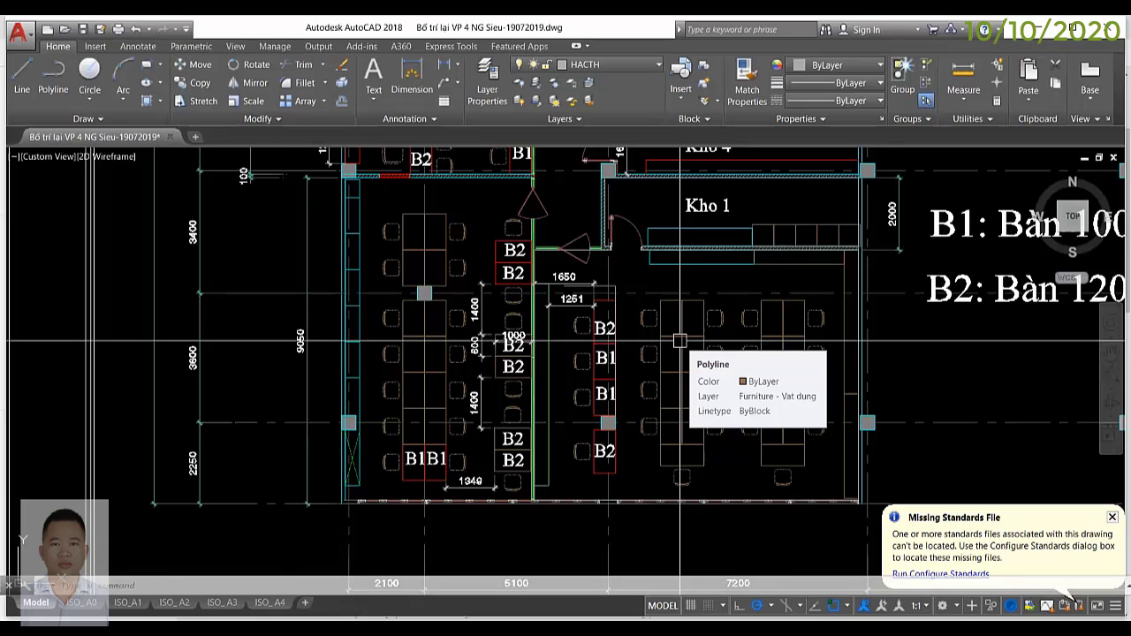
Step: Confirm Endpoint and Intersection object snaps via OS, and begin a new polyline
text(os)
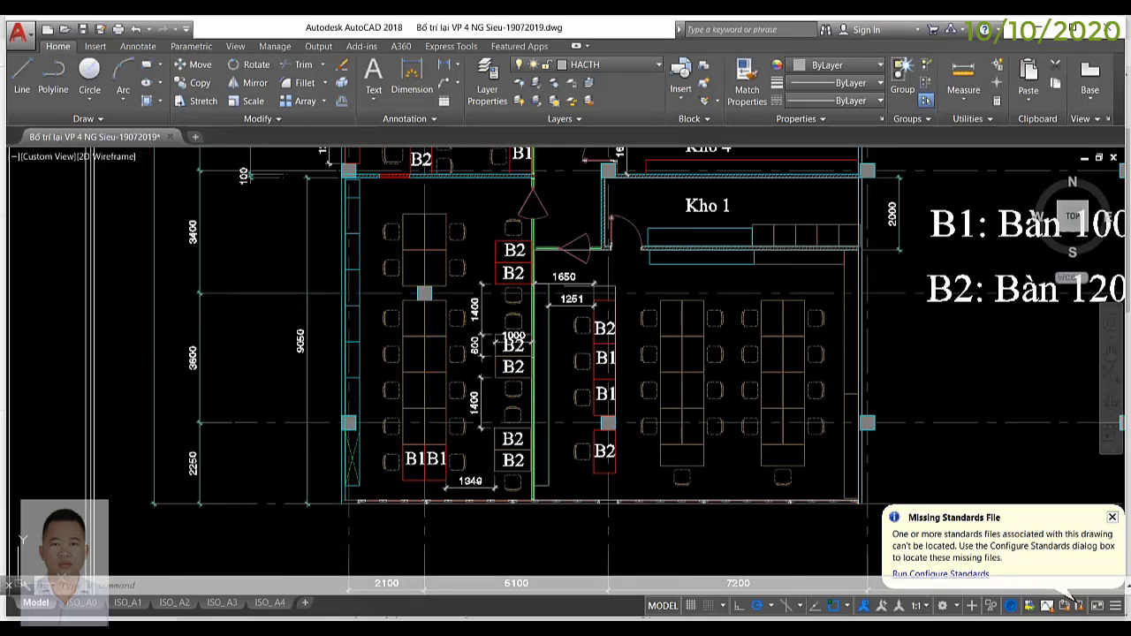
key(Return)
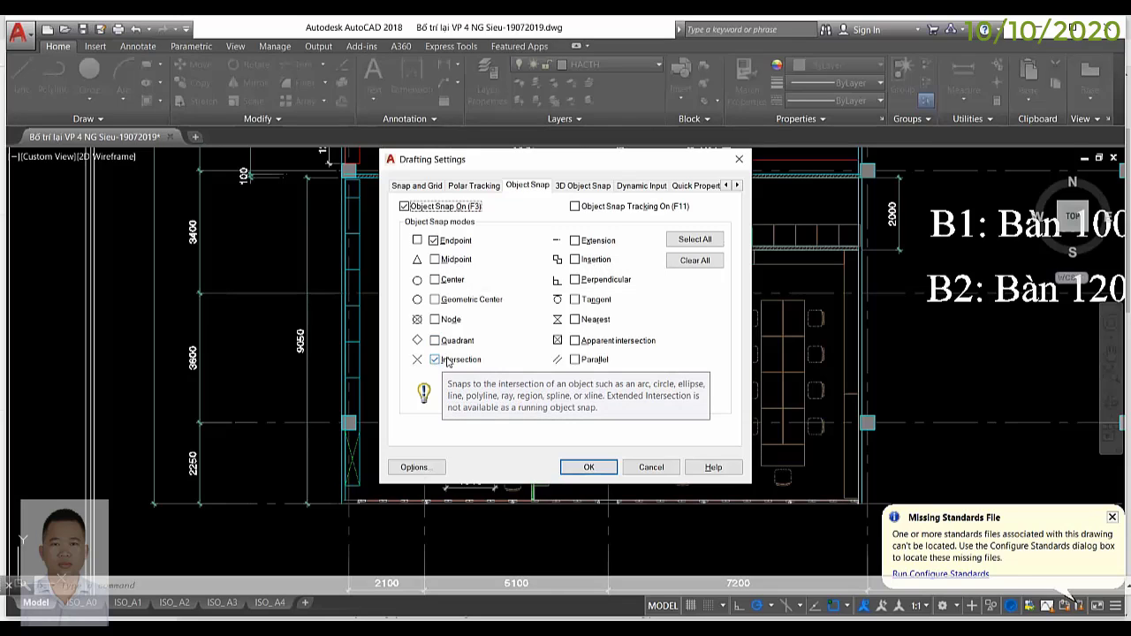
click(601, 468)
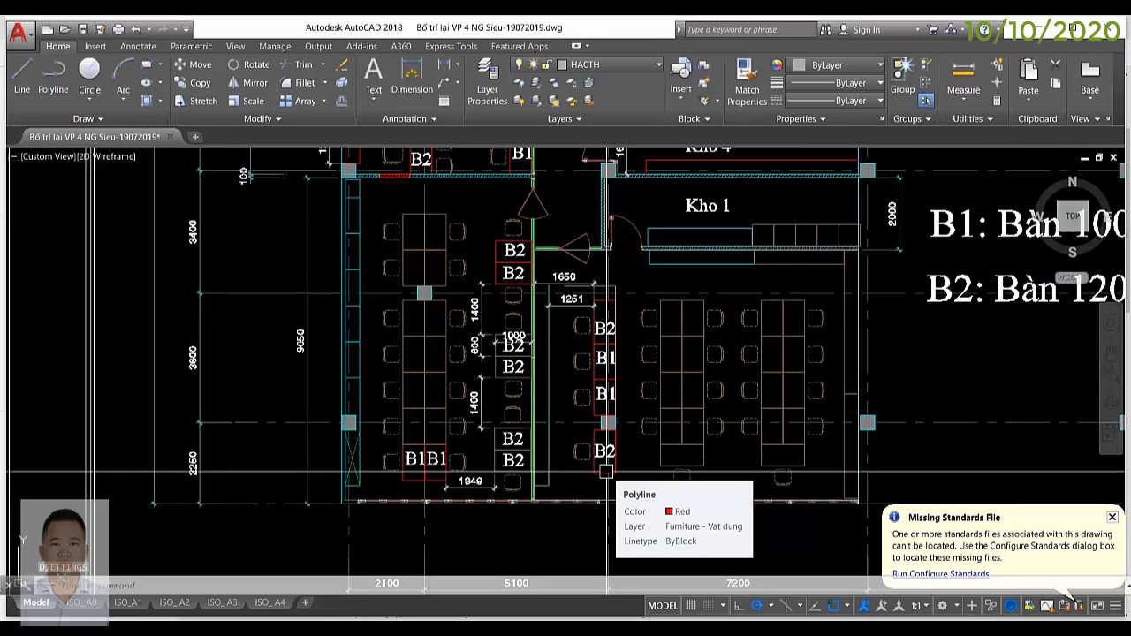
text(PLINE Specify start point:)
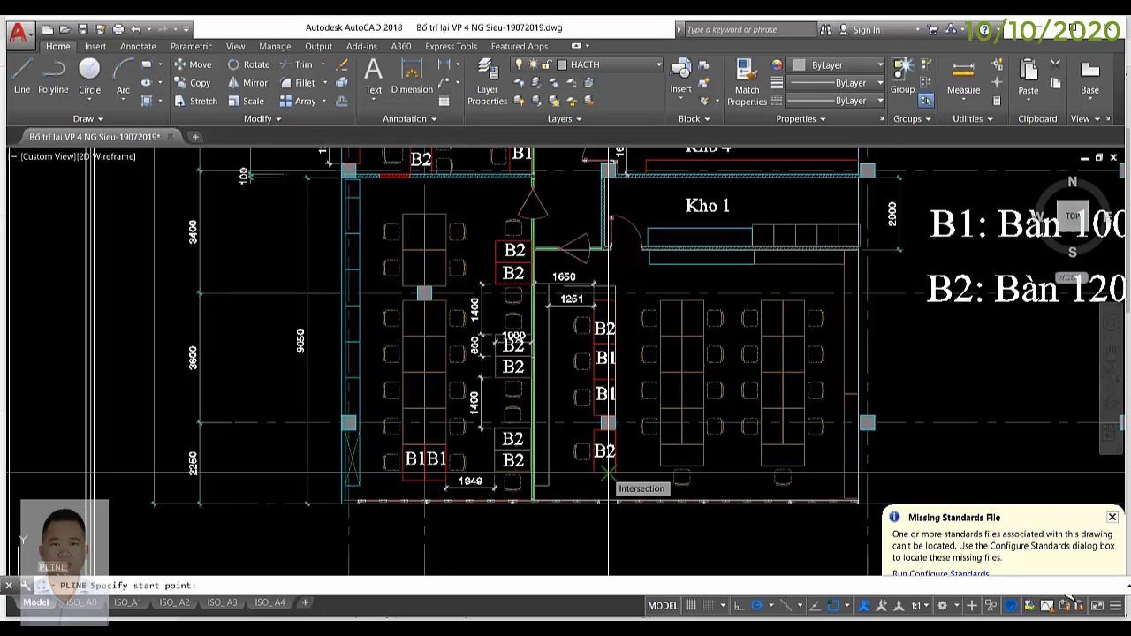
Step: Cancel the pending polyline and zoom in toward Kho 1
key(Escape)
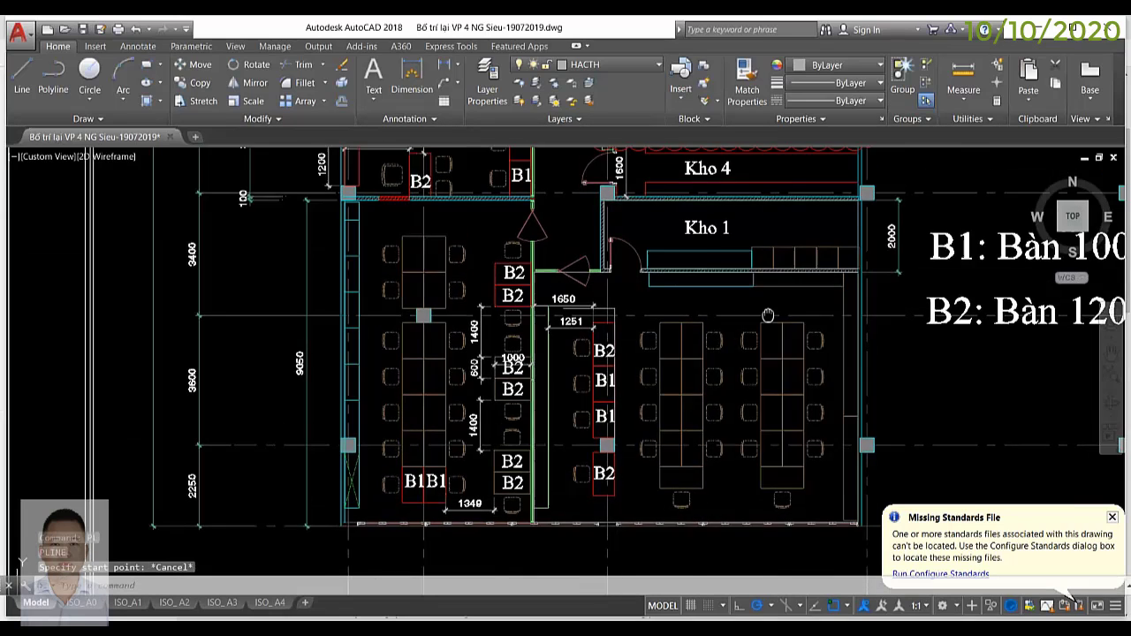
scroll(799, 288, up, 4)
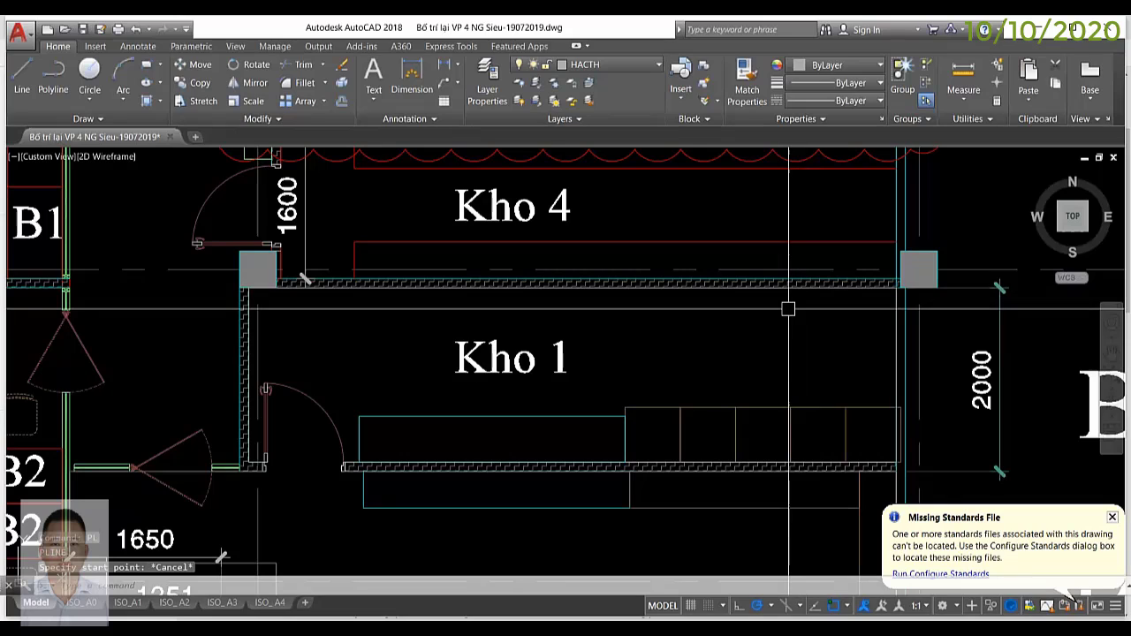
Step: Read the Kho 1 outline's area, 76035000.00, in Properties, then deselect and close the palette
click(745, 357)
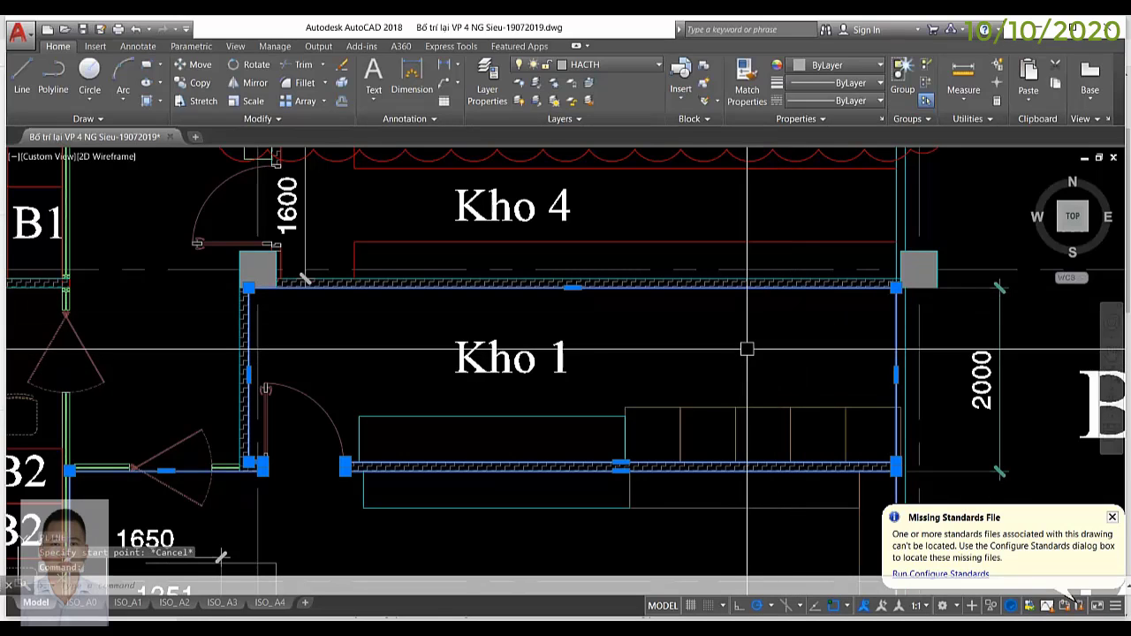
key(ctrl+1)
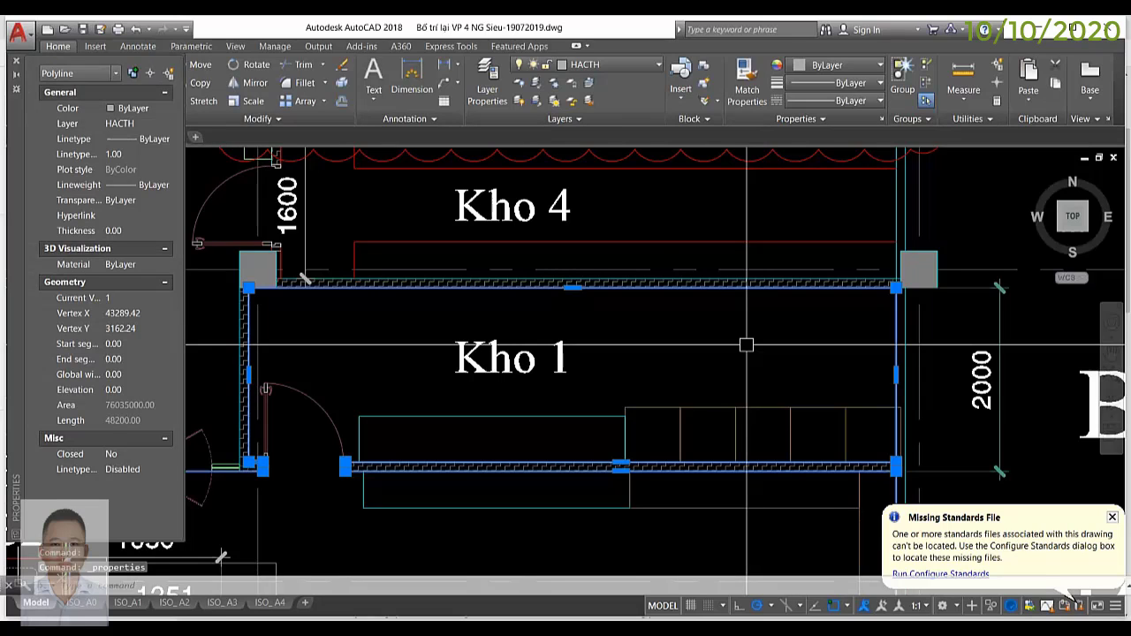
key(Escape)
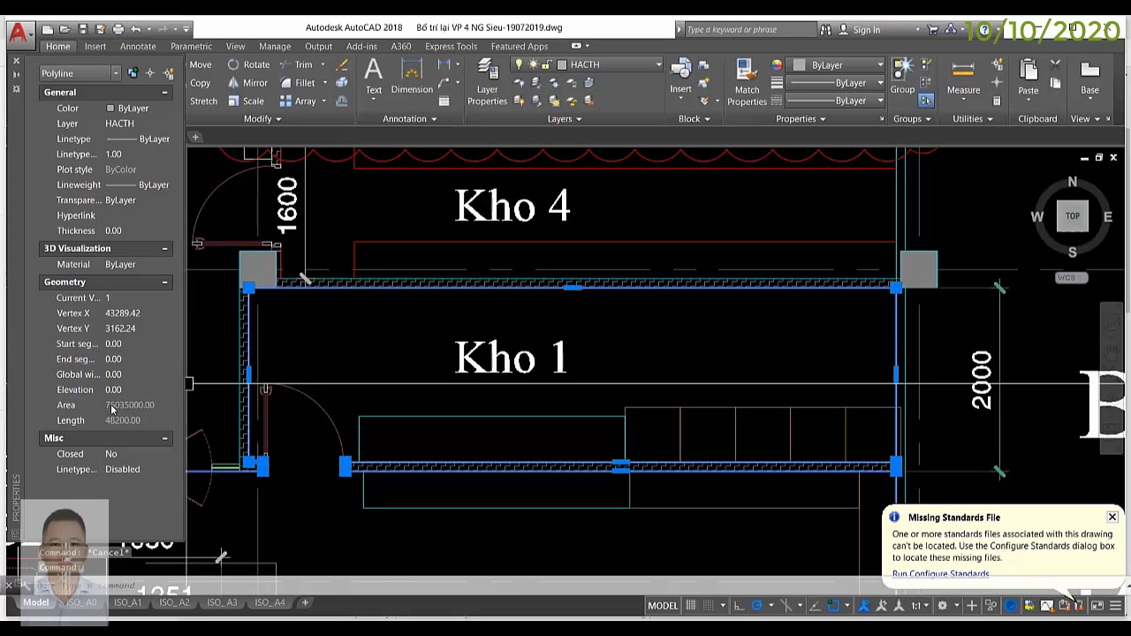
key(Escape)
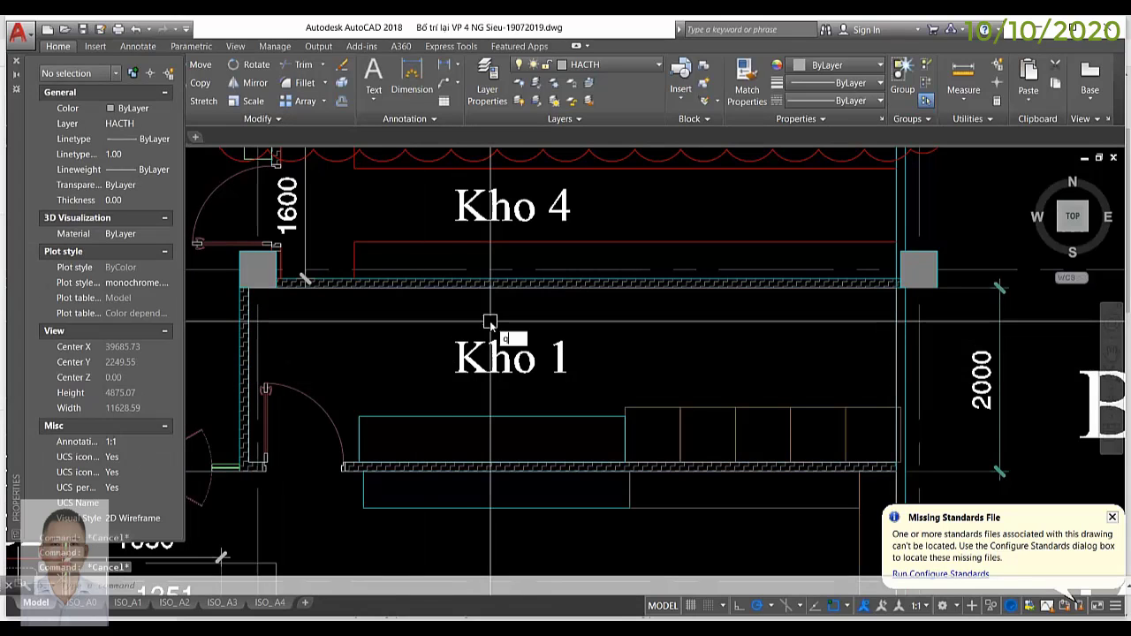
key(ctrl+1)
scroll(490, 323, down, 3)
scroll(565, 345, down, 2)
scroll(512, 431, up, 2)
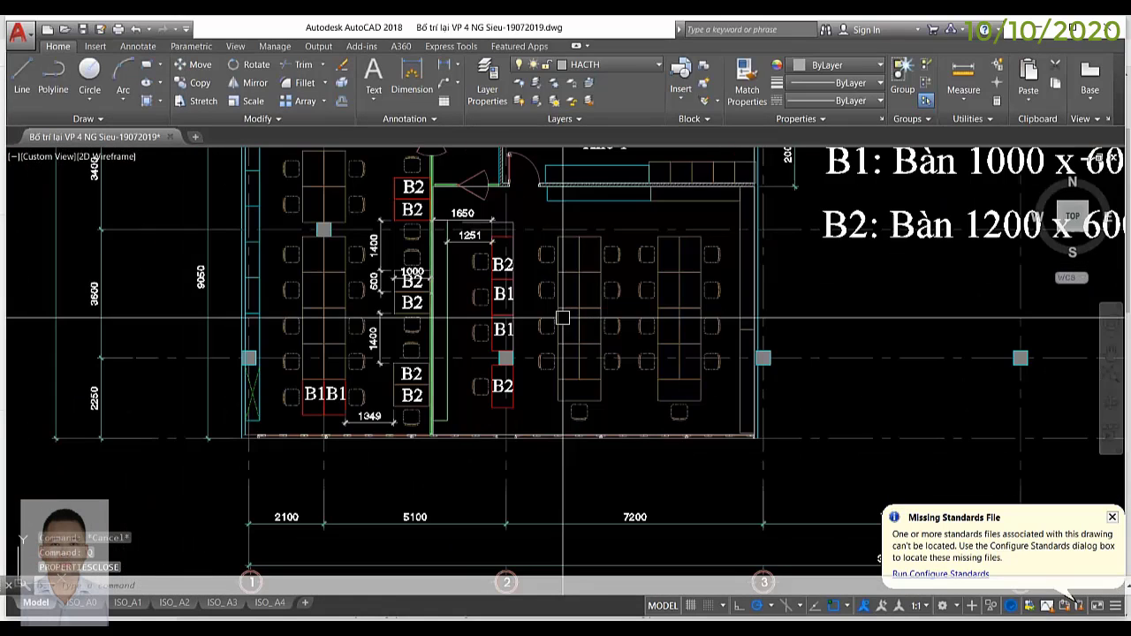
middle_drag(610, 314, 618, 352)
scroll(618, 352, down, 2)
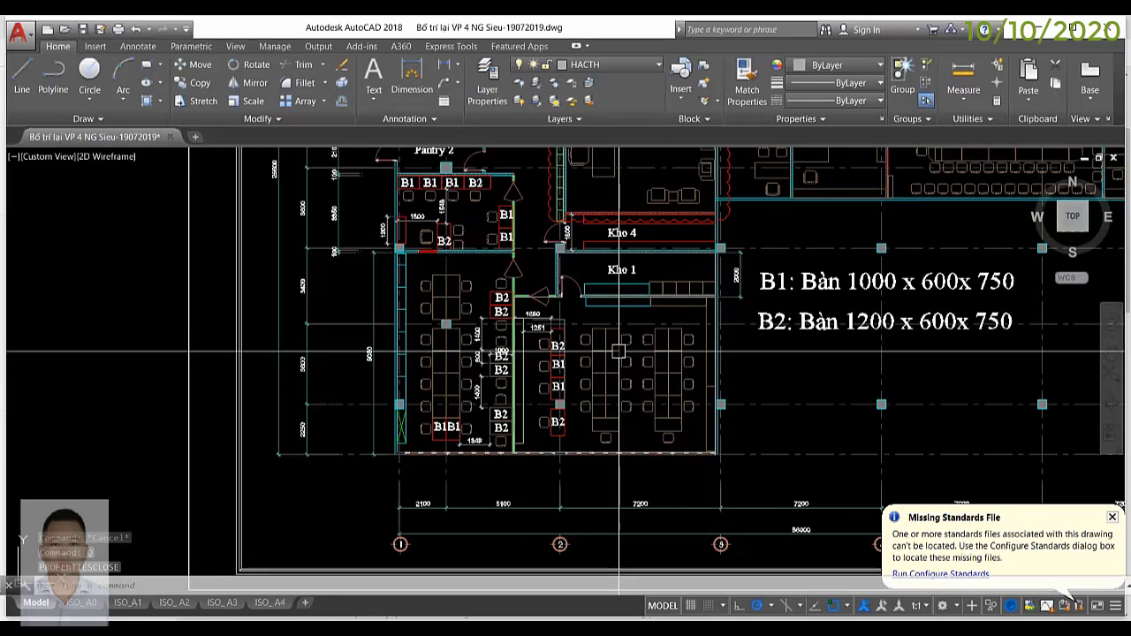
mouse_move(618, 351)
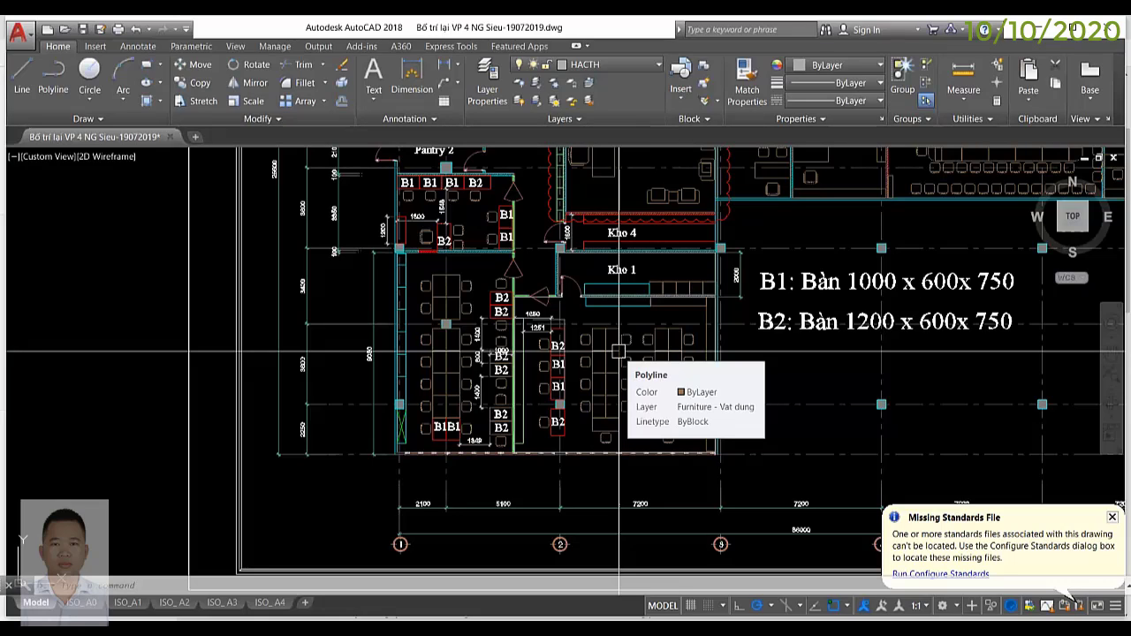
middle_drag(741, 484, 769, 372)
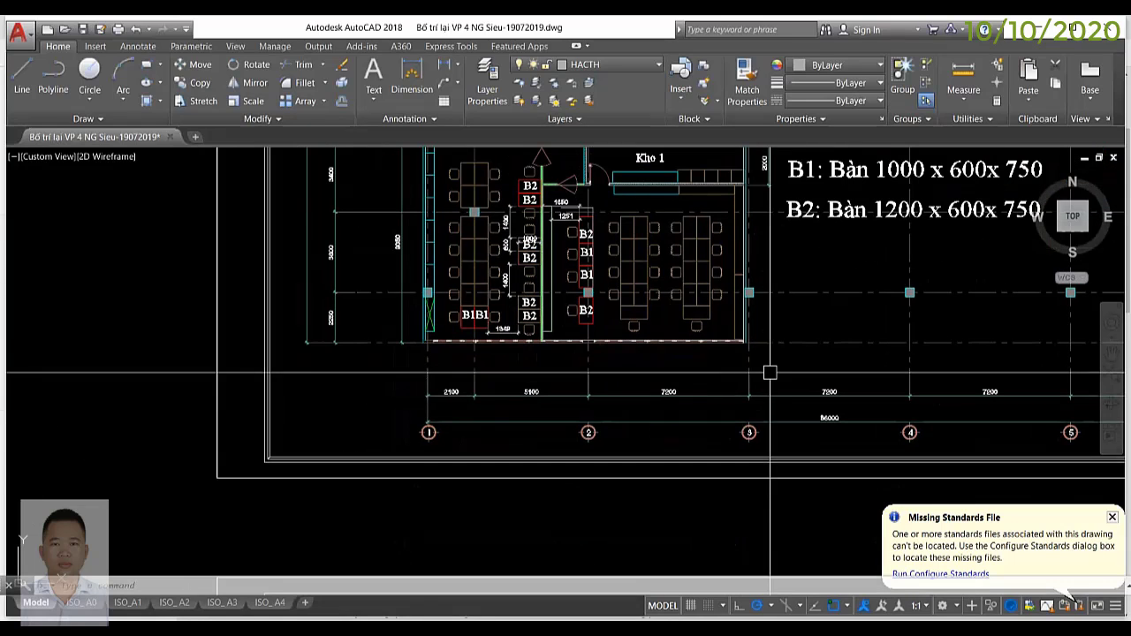
Step: Switch from AutoCAD to the YouTube channel page in the browser
click(494, 565)
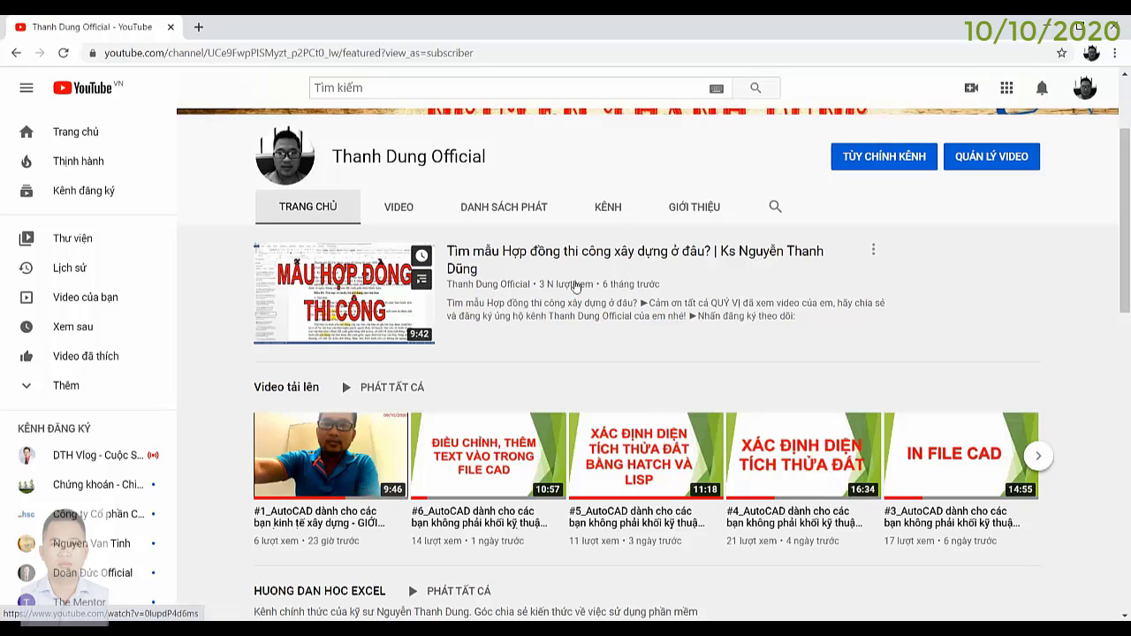
scroll(578, 292, up, 2)
scroll(579, 296, down, 3)
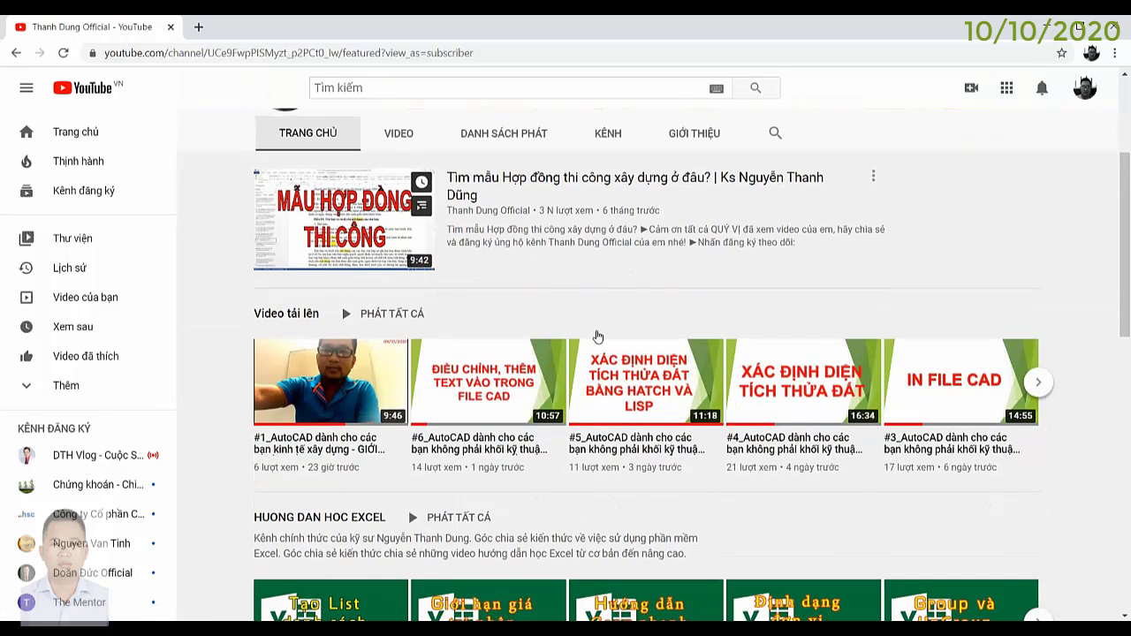
scroll(596, 336, down, 2)
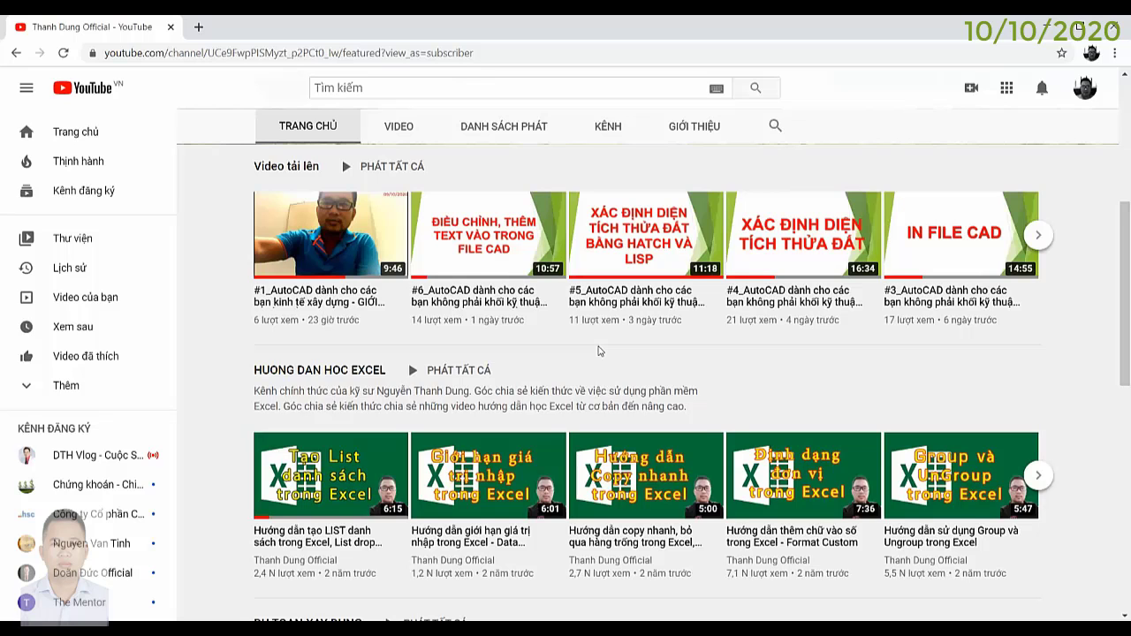
scroll(598, 350, up, 4)
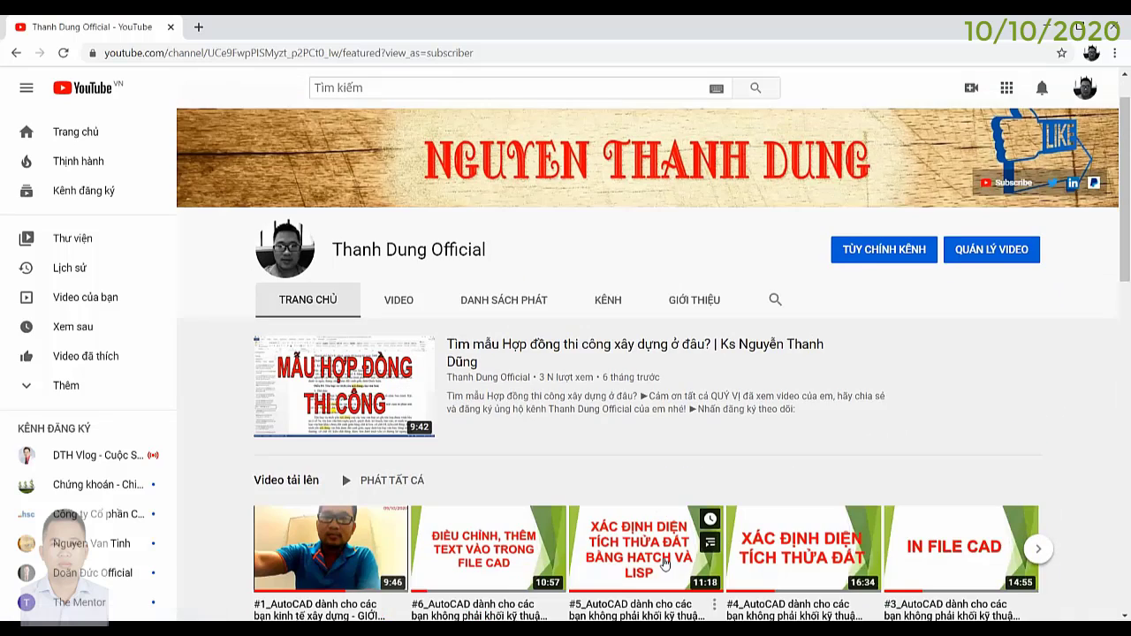
scroll(665, 562, down, 2)
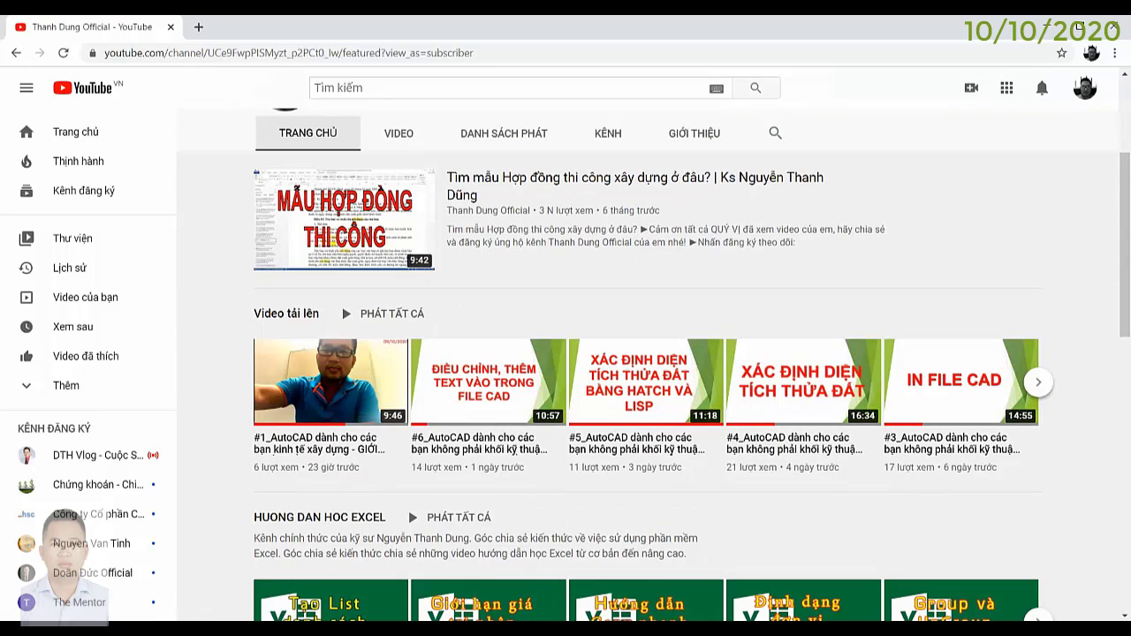